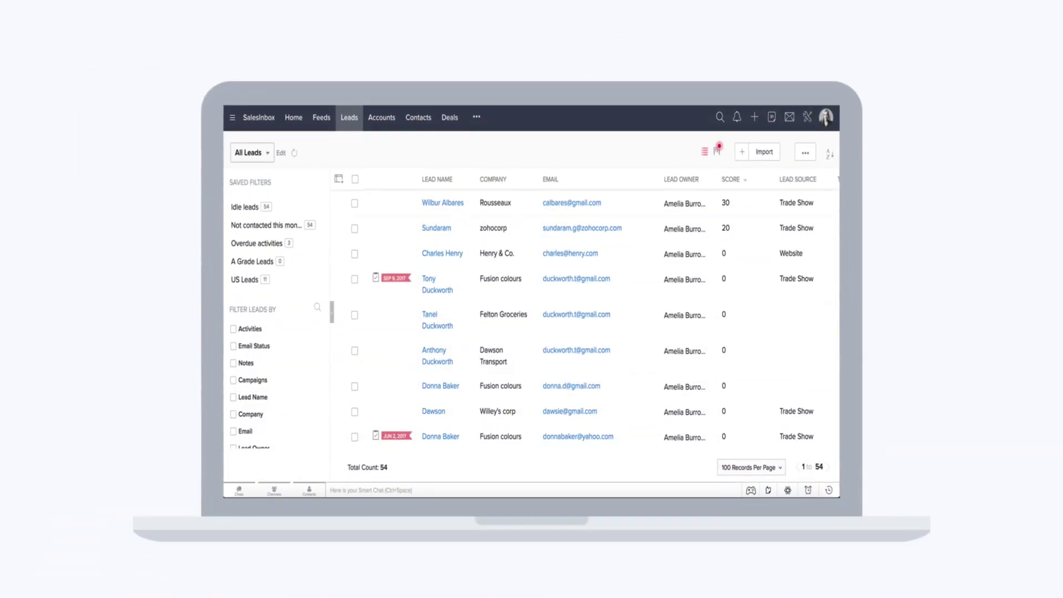
Select all 54 leads, then begin a new email template from the Templates list.
click(355, 178)
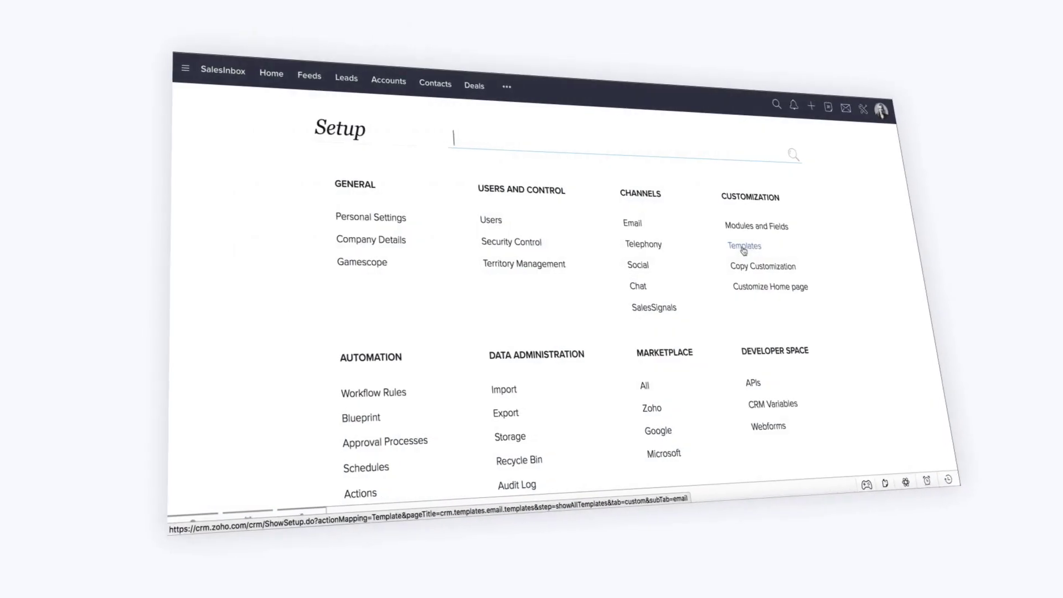
click(742, 244)
click(342, 161)
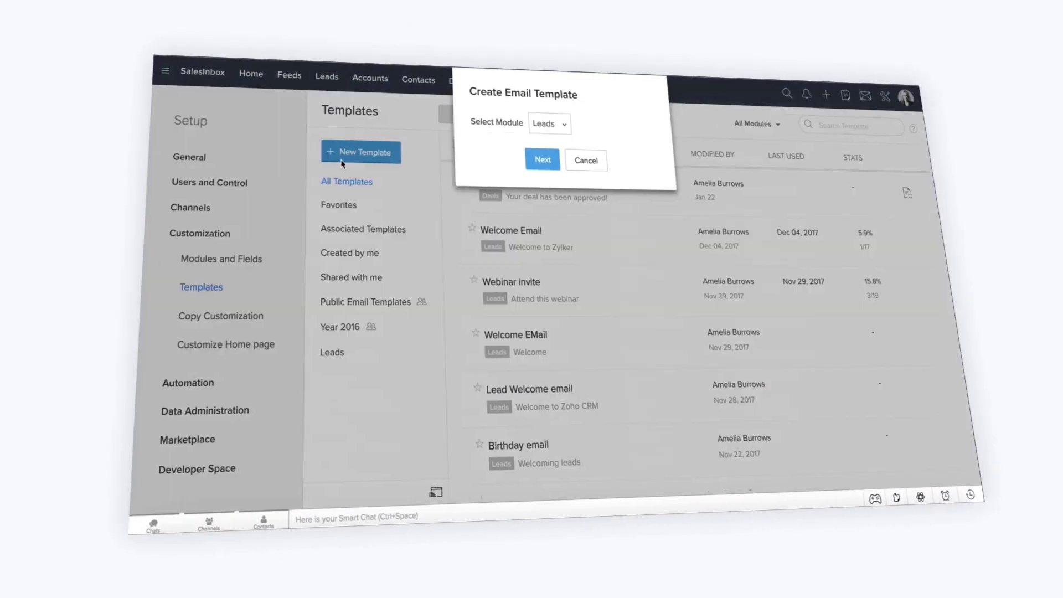
click(505, 154)
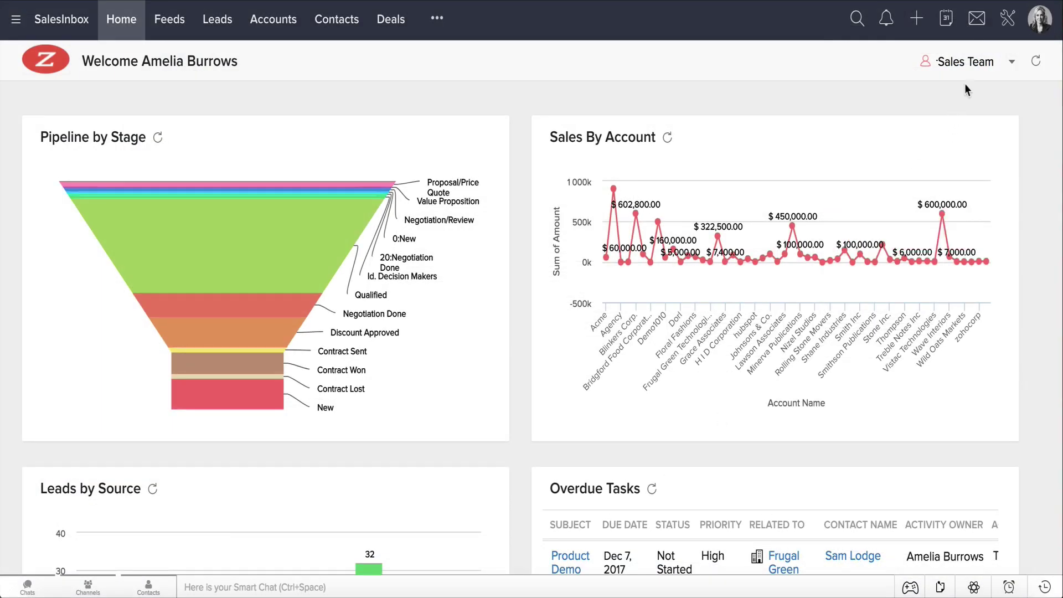
Create a new email template for the Leads module via Setup > Templates and proceed to the gallery.
click(1007, 28)
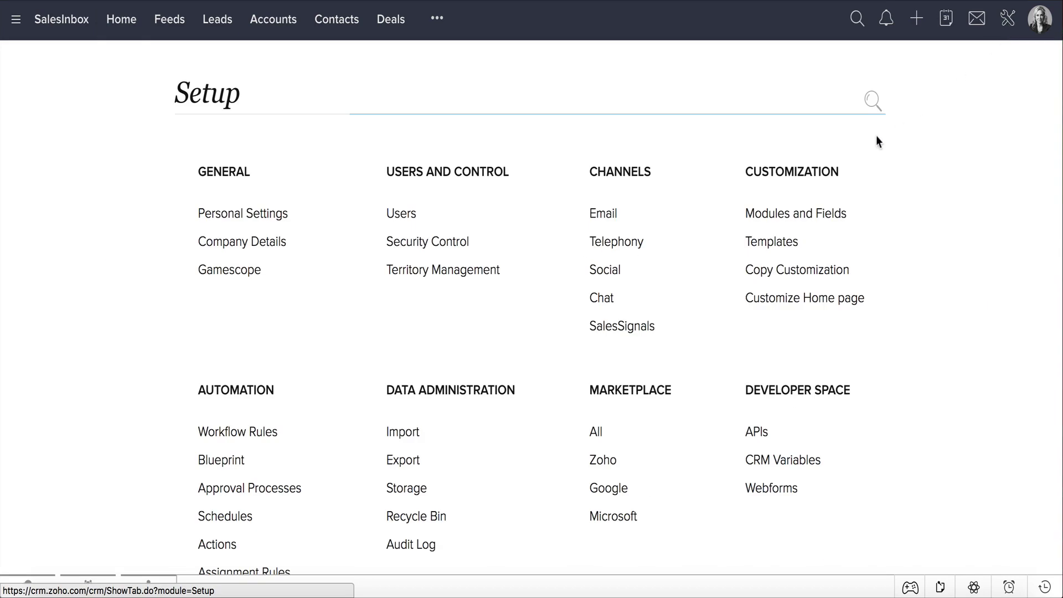
click(788, 247)
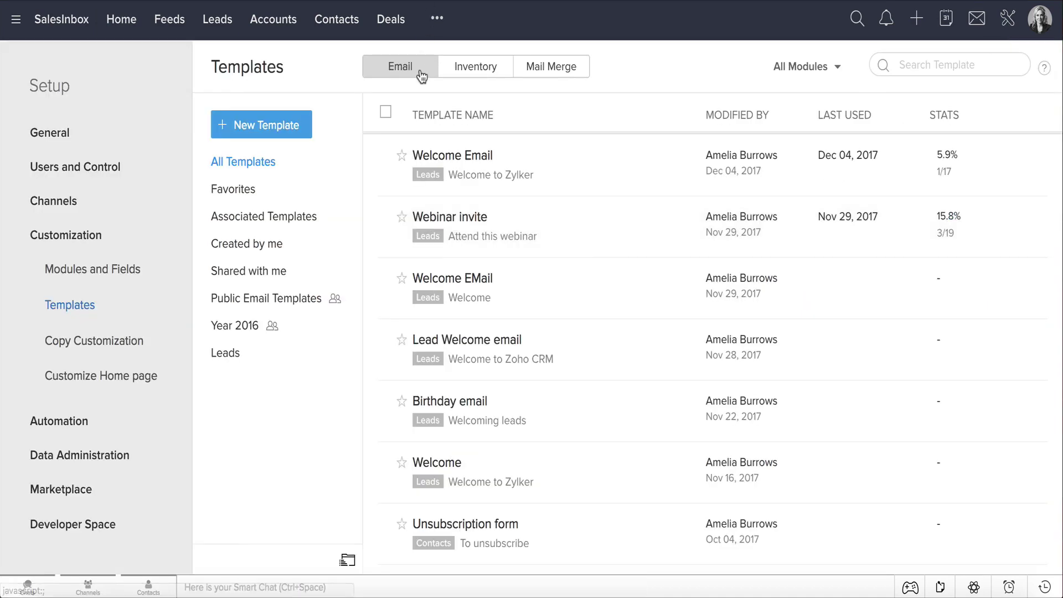
click(277, 132)
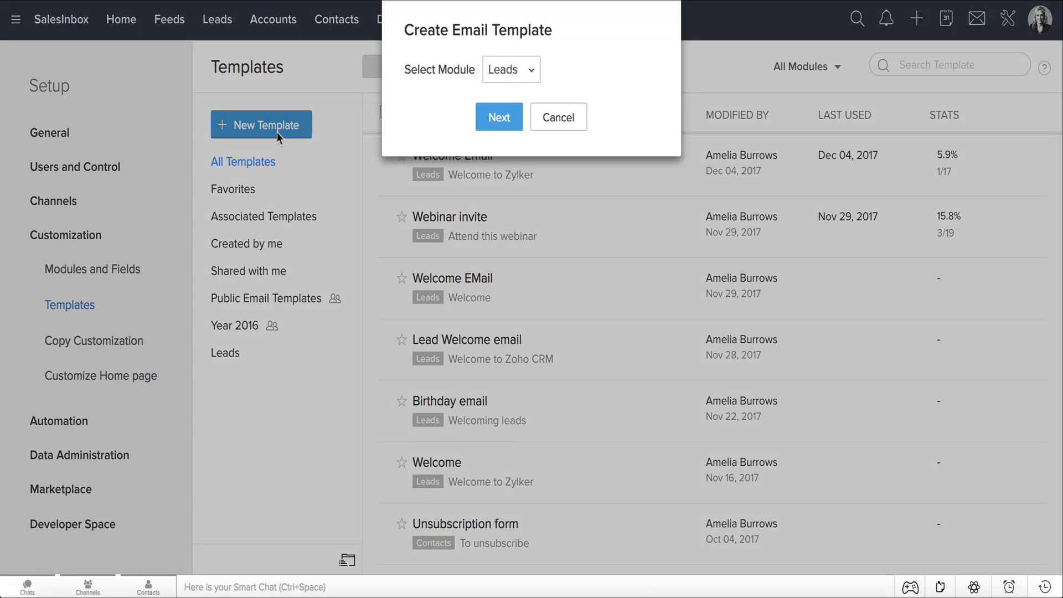
click(532, 70)
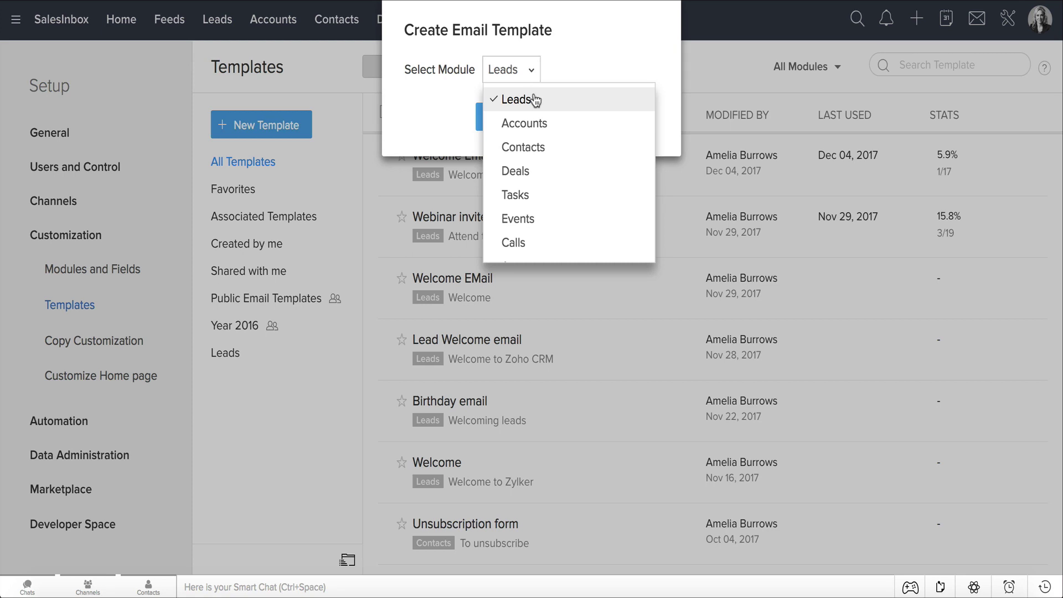
click(532, 101)
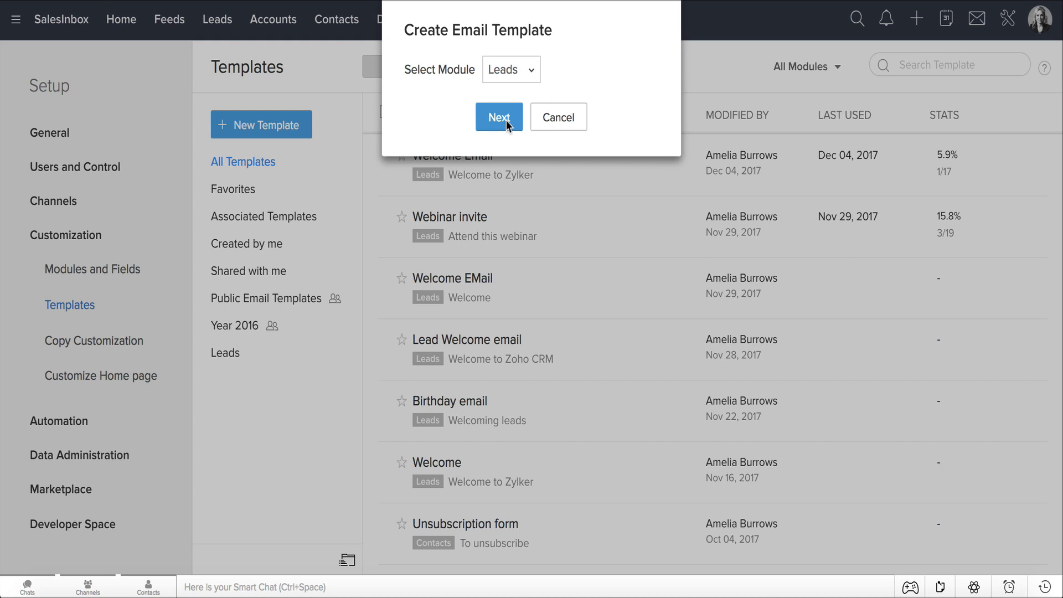
click(505, 120)
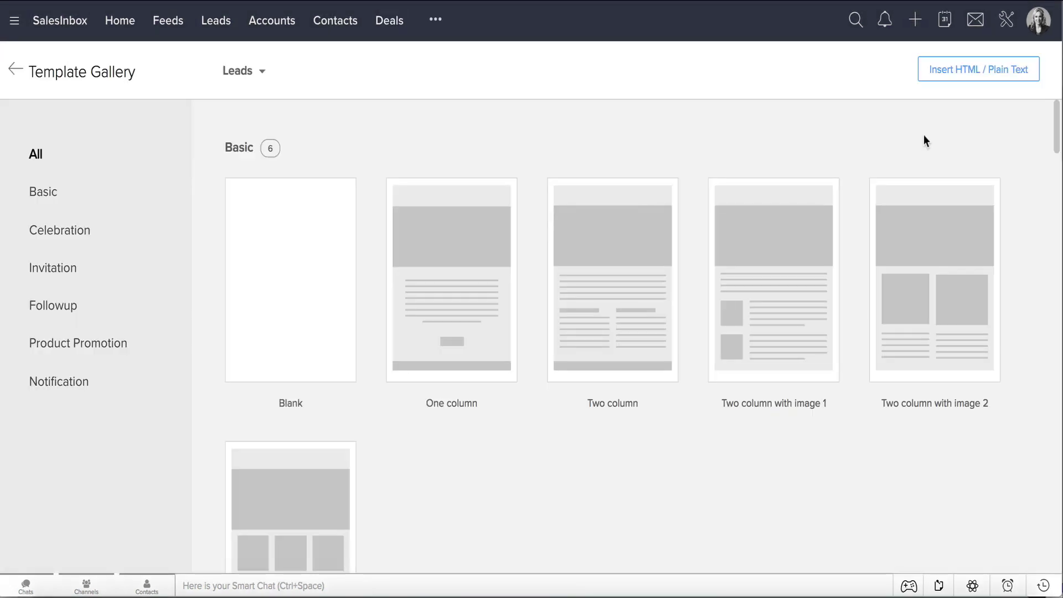
click(956, 82)
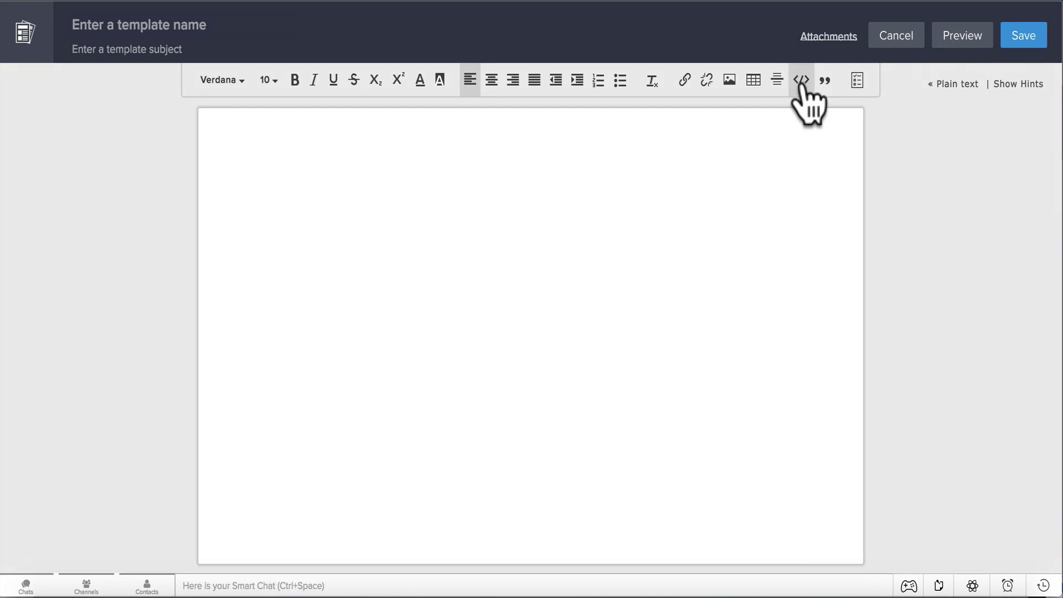
click(801, 83)
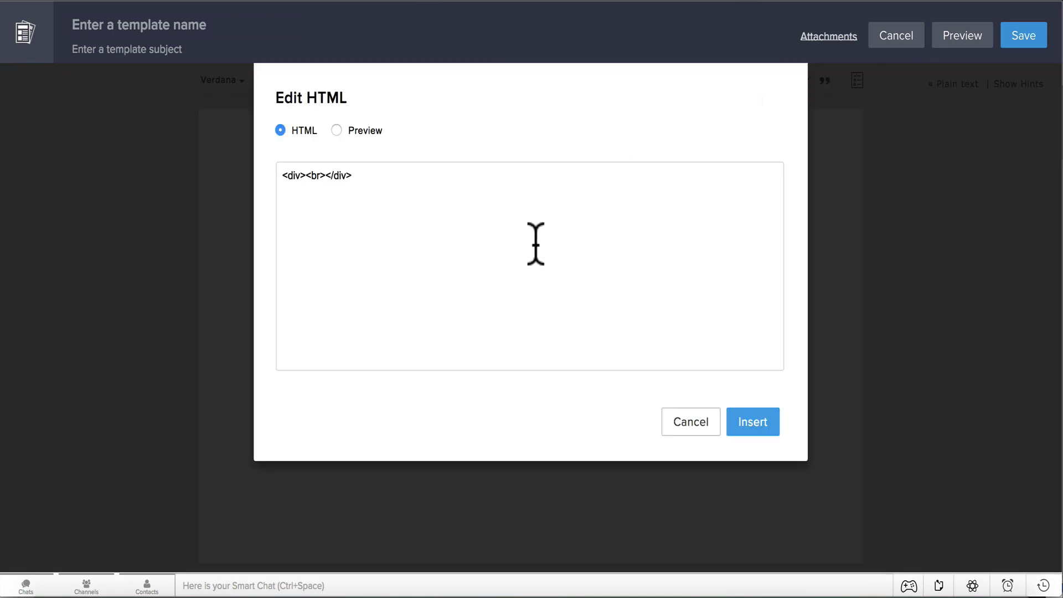
key(ctrl+v)
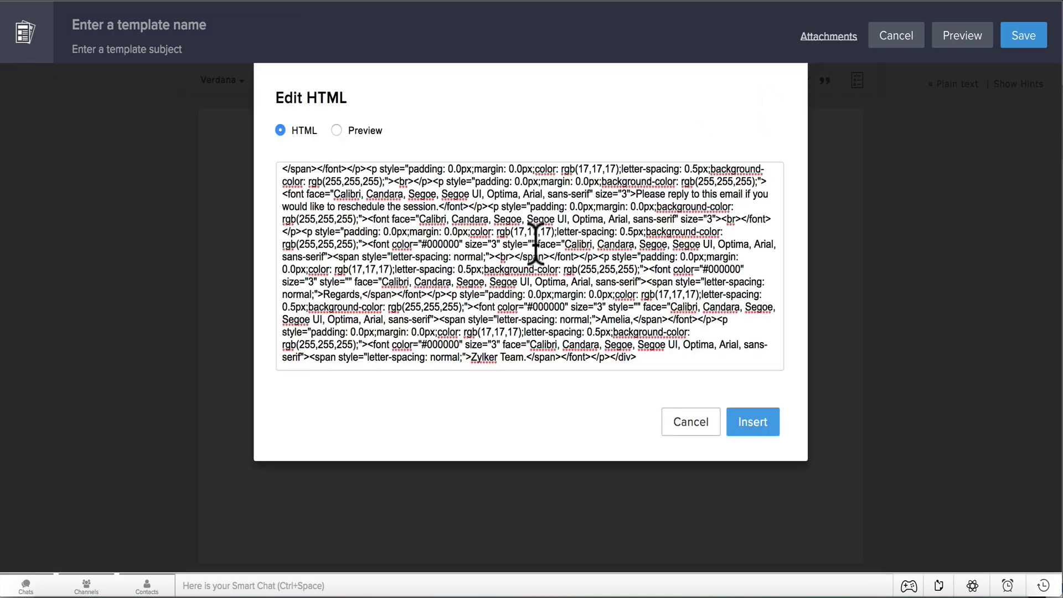
click(737, 428)
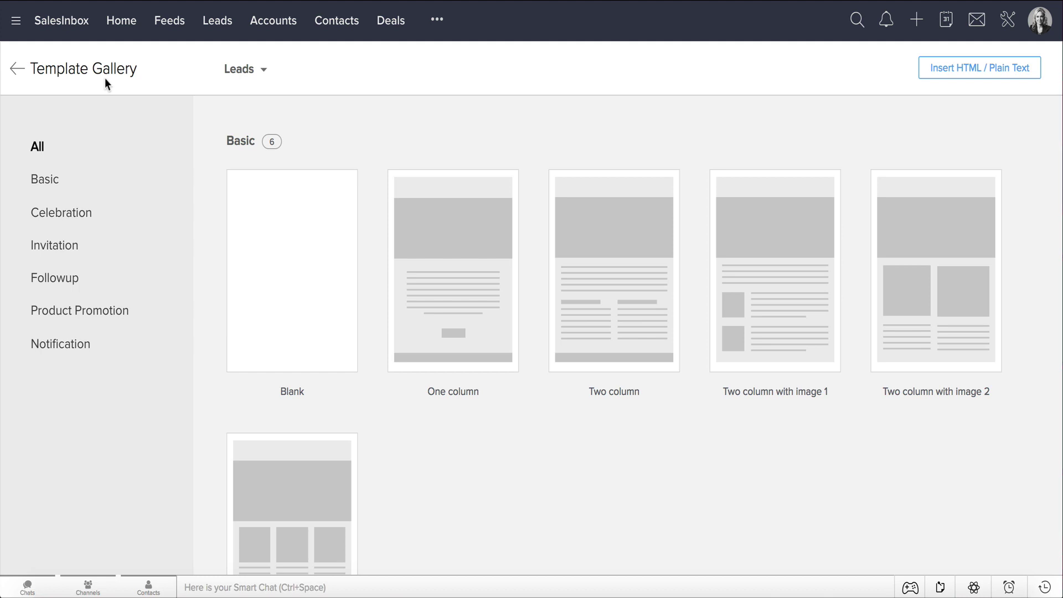
Browse the Basic, Celebration, Invitation, Followup, Product Promotion and Notification template categories.
click(45, 180)
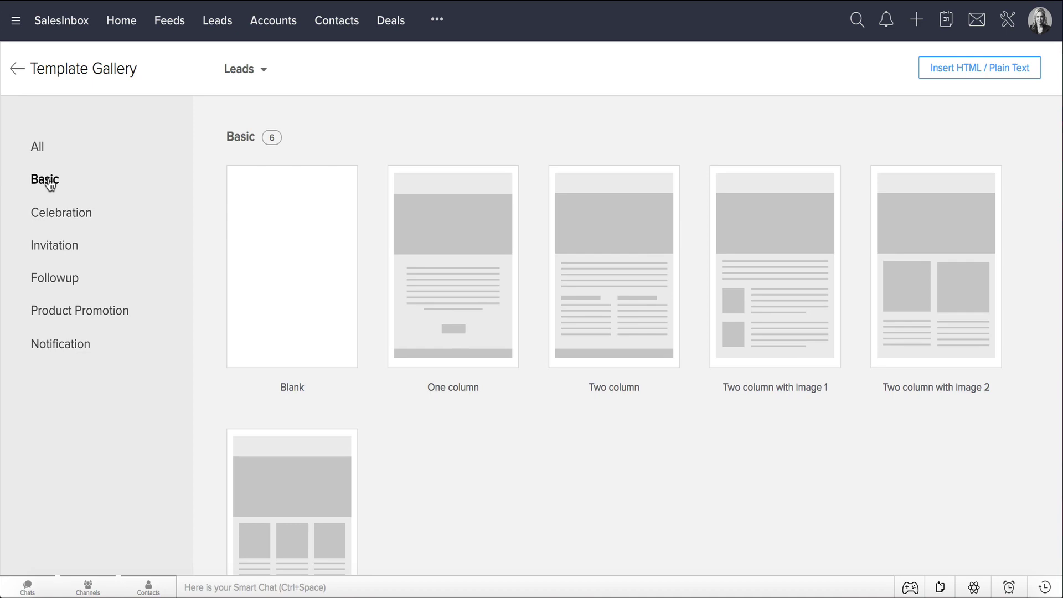
click(50, 213)
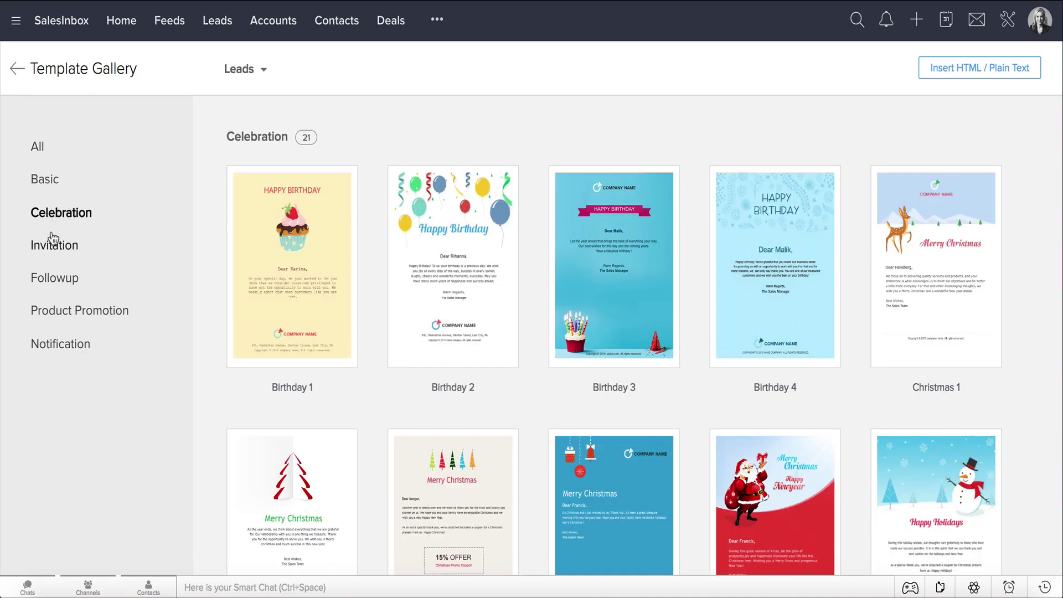
click(55, 249)
click(62, 279)
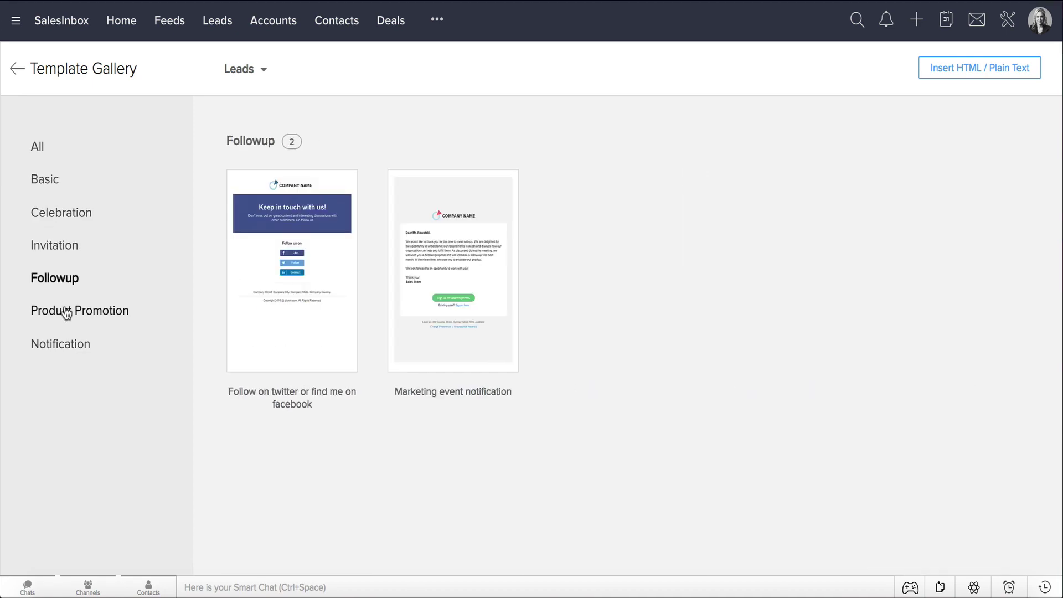
click(64, 310)
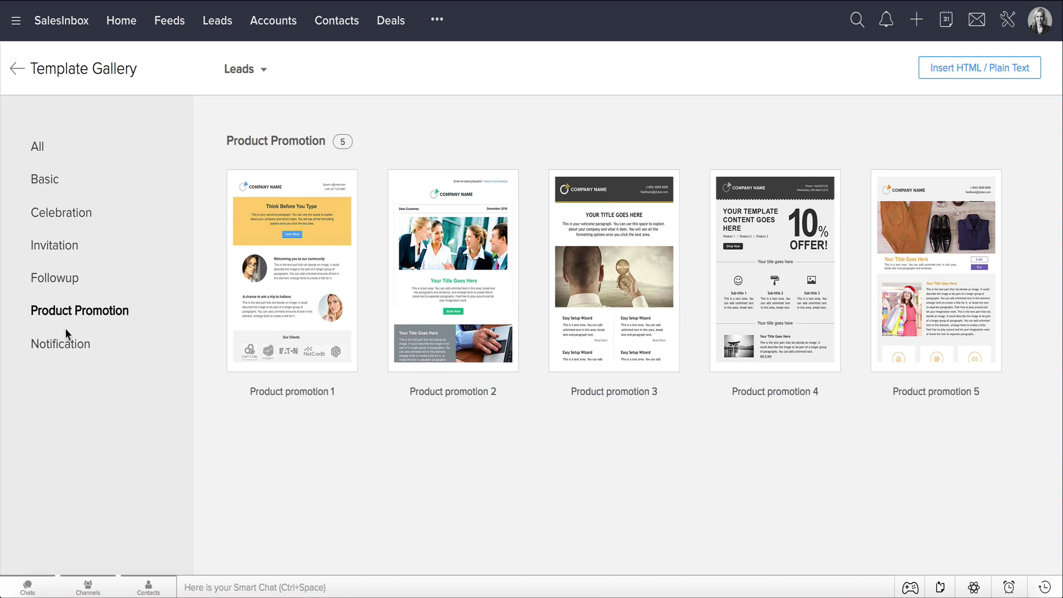
click(66, 346)
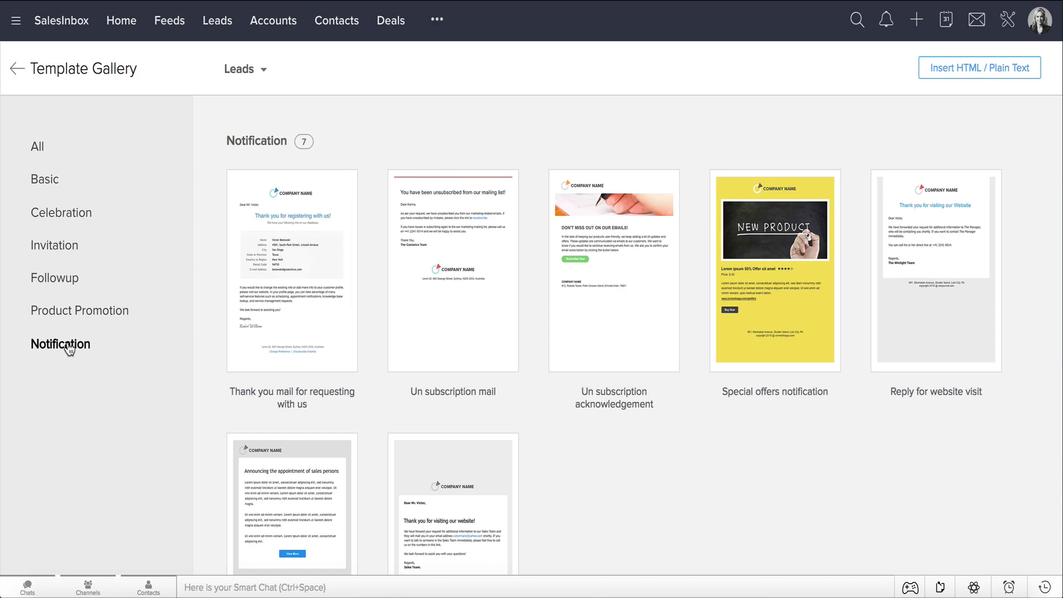
Choose the Webinar 1 invitation design as the template's base.
click(60, 248)
scroll(626, 339, down, 6)
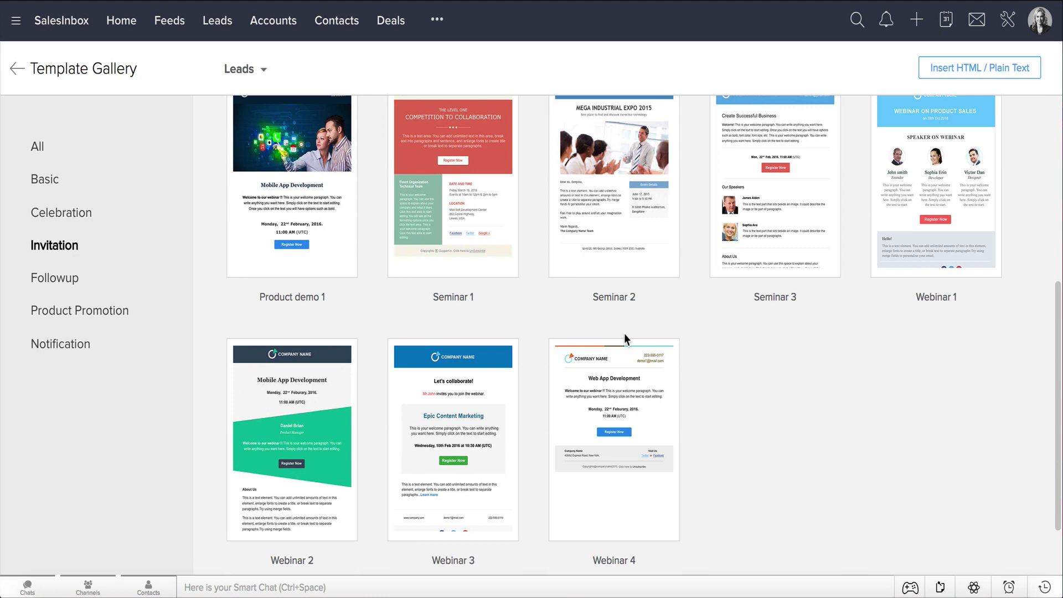
scroll(617, 334, down, 3)
mouse_move(673, 445)
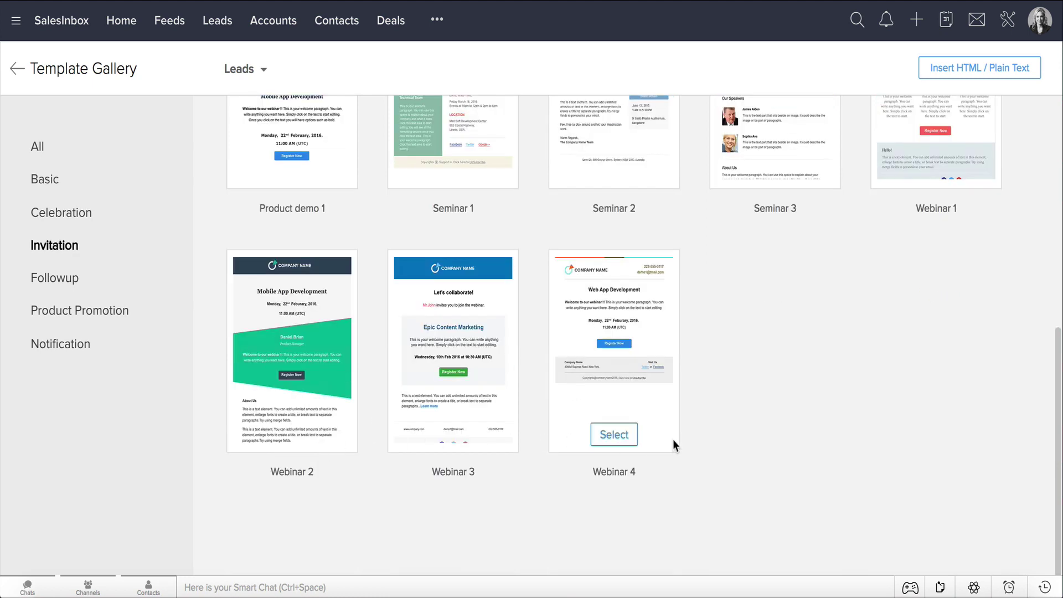
click(934, 176)
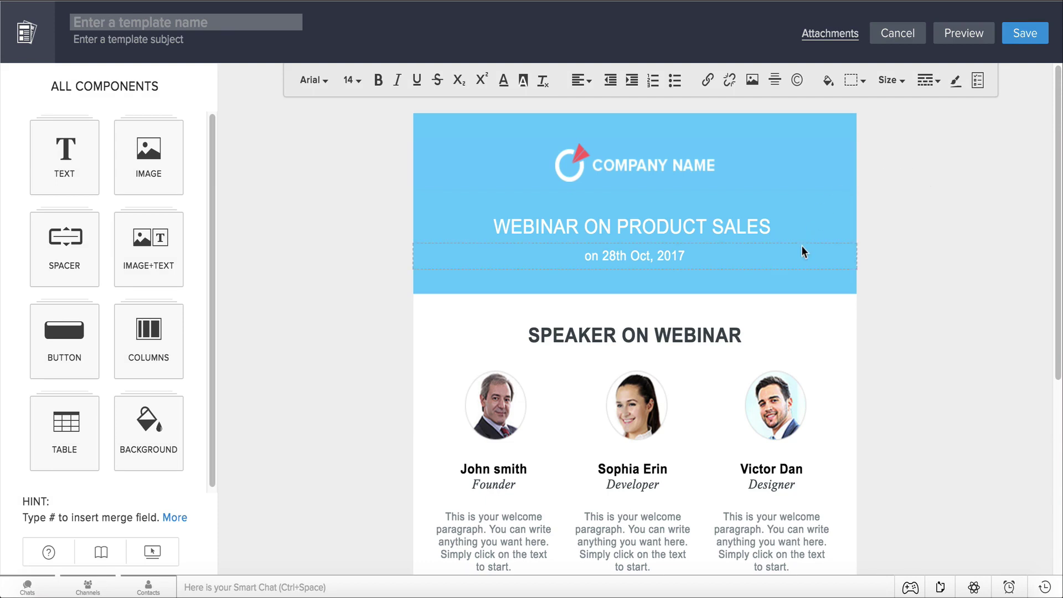
scroll(801, 247, down, 3)
scroll(802, 247, down, 2)
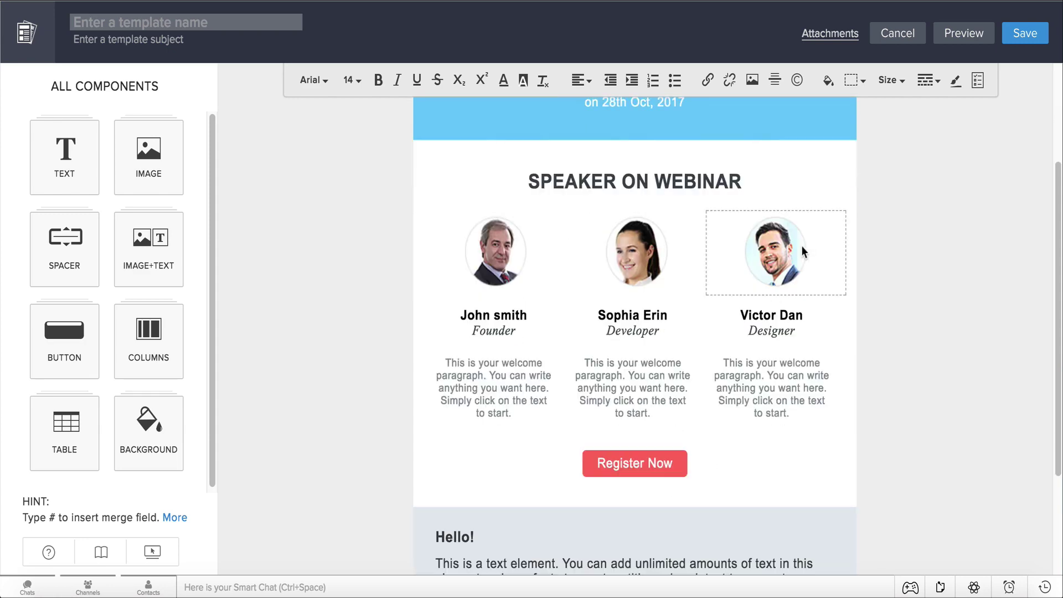
scroll(681, 310, down, 5)
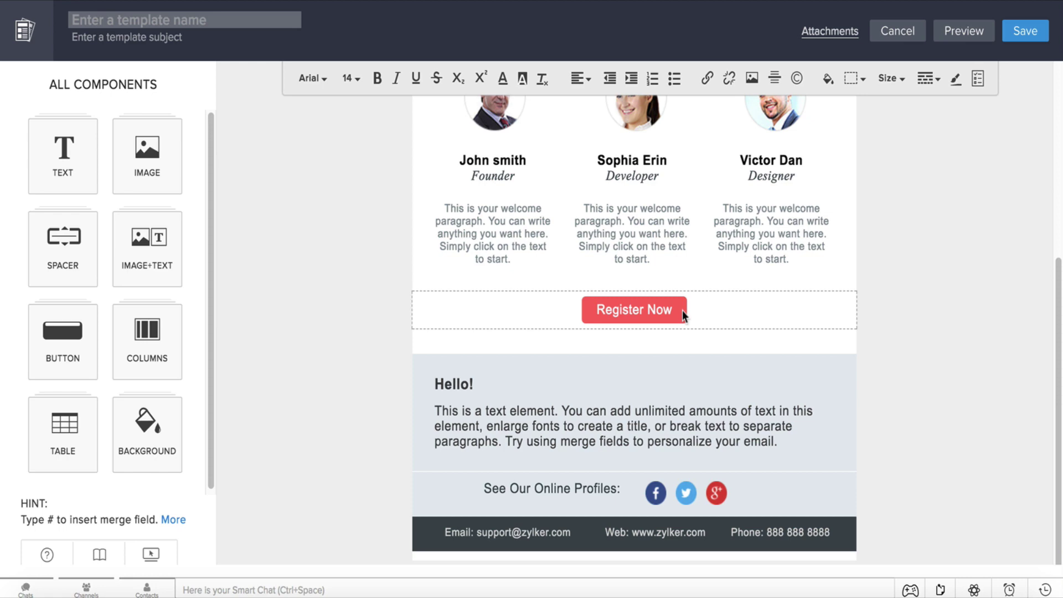
scroll(682, 310, up, 10)
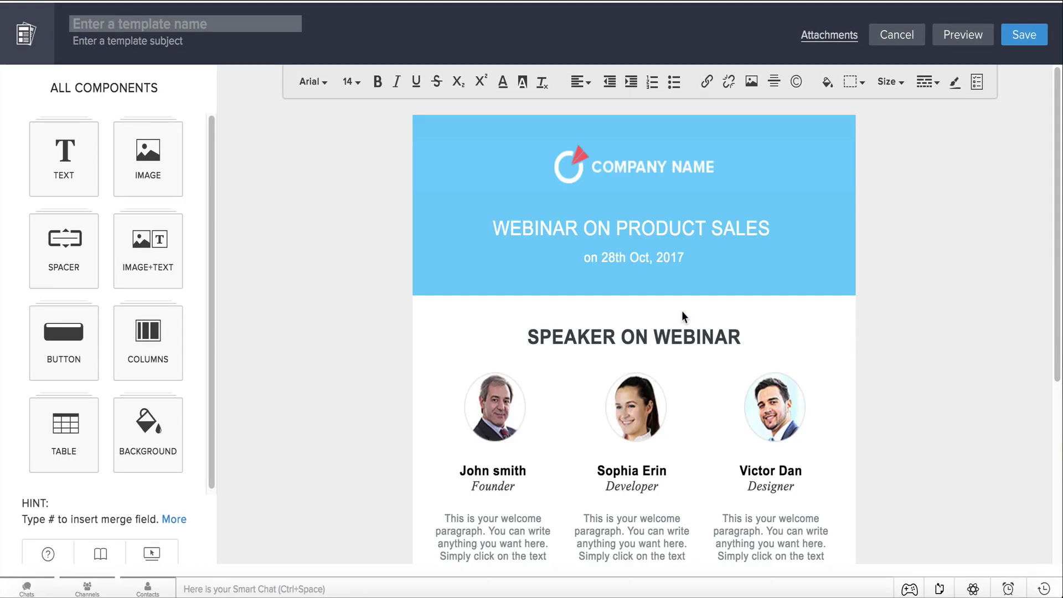
Replace the top logo with the Z image and change the heading to DIGITAL MARKETING.
click(628, 173)
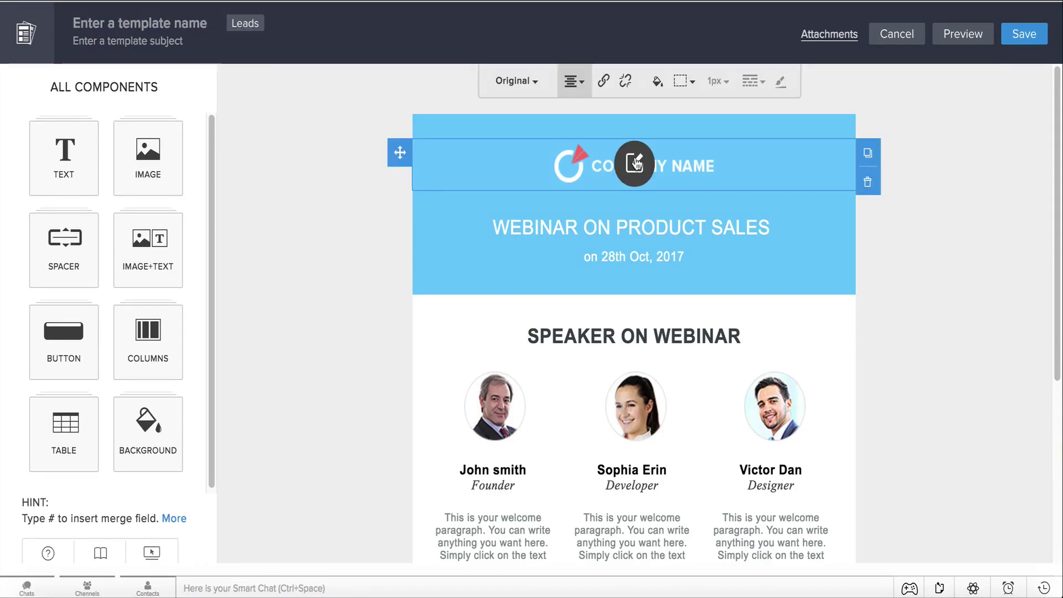
click(634, 161)
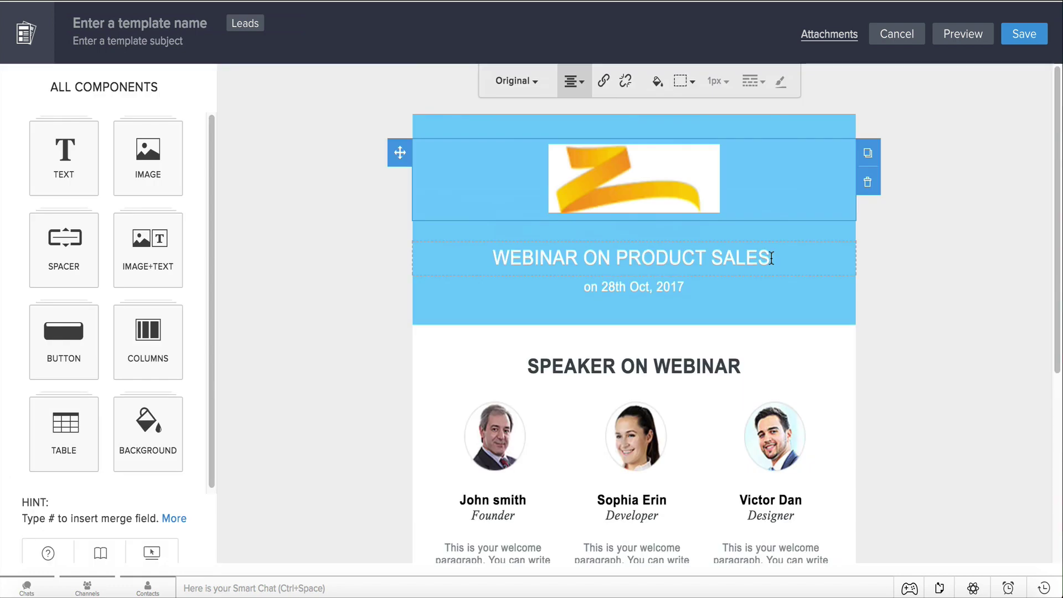
click(770, 258)
key(BackSpace)
key(BackSpace)
key(BackSpace)
key(BackSpace)
key(BackSpace)
key(BackSpace)
key(BackSpace)
key(BackSpace)
key(BackSpace)
key(BackSpace)
key(BackSpace)
key(BackSpace)
key(BackSpace)
text(DIGITAL MARKETING)
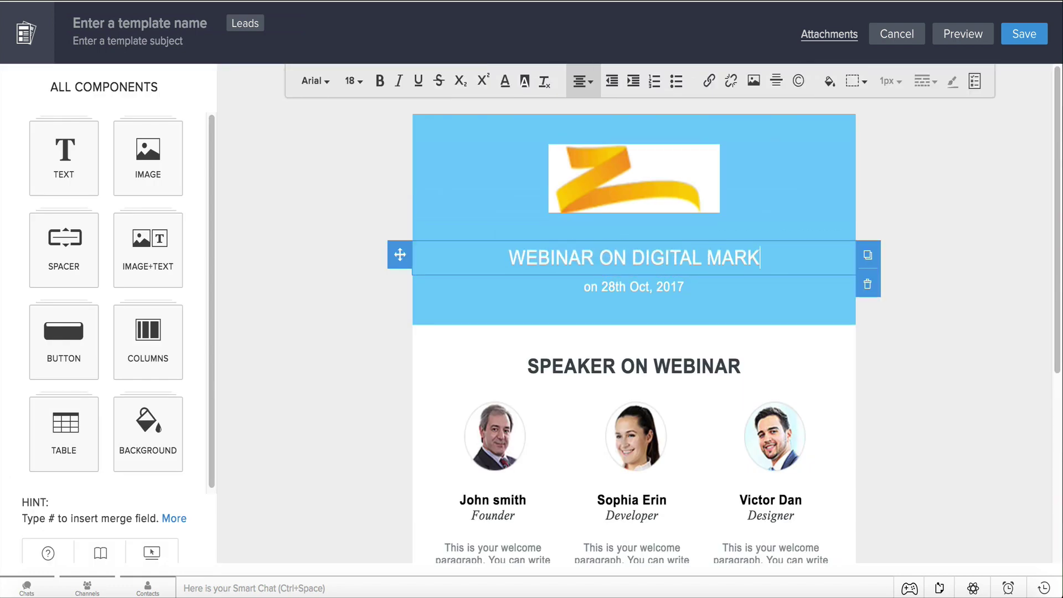
click(743, 311)
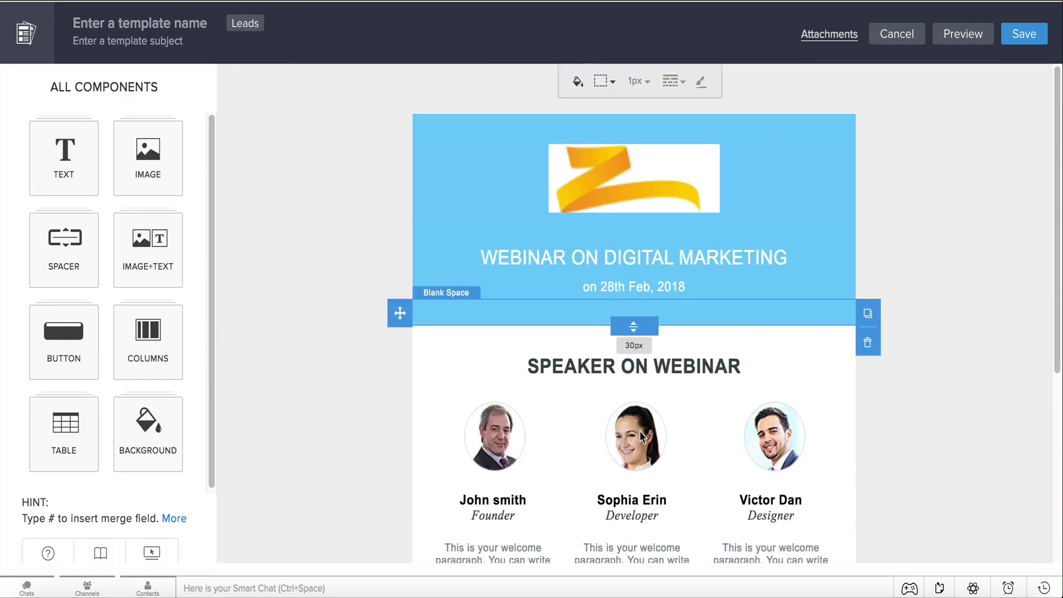
Upload a new photo for the middle speaker and insert it into the template.
click(640, 436)
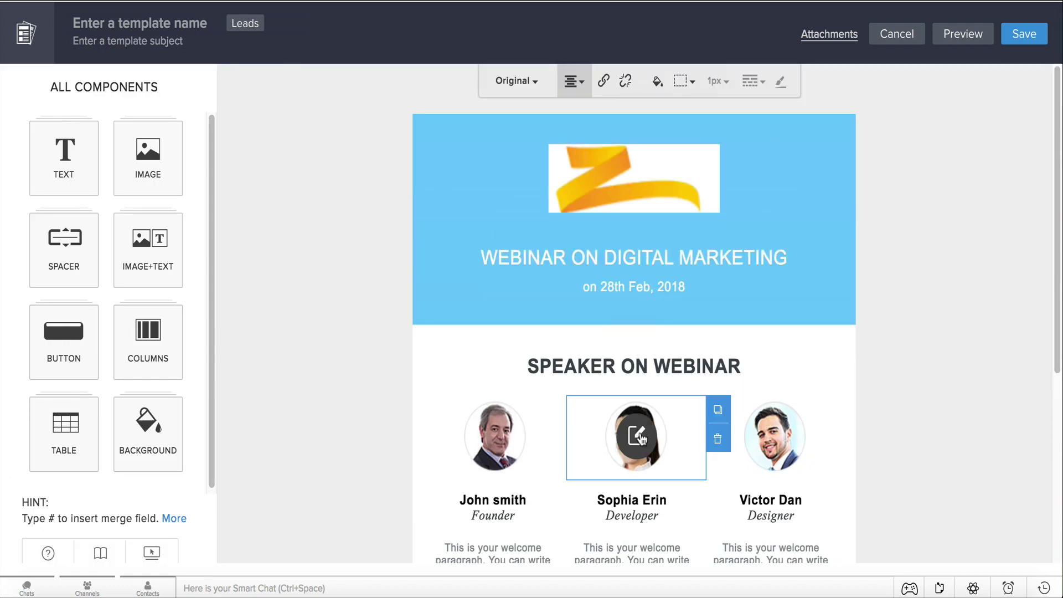
click(636, 435)
click(475, 199)
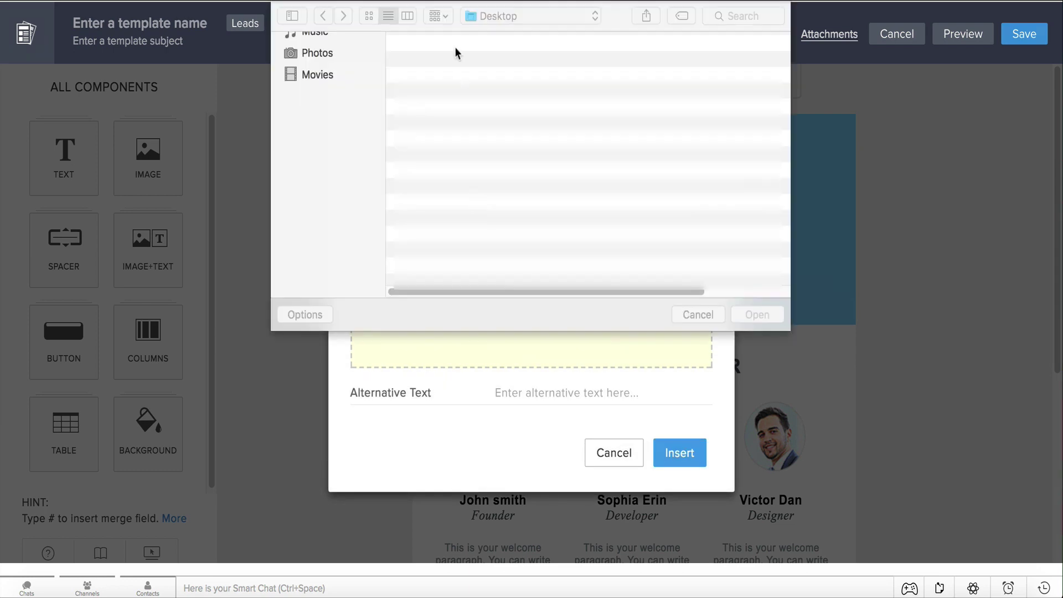
key(Down)
click(754, 312)
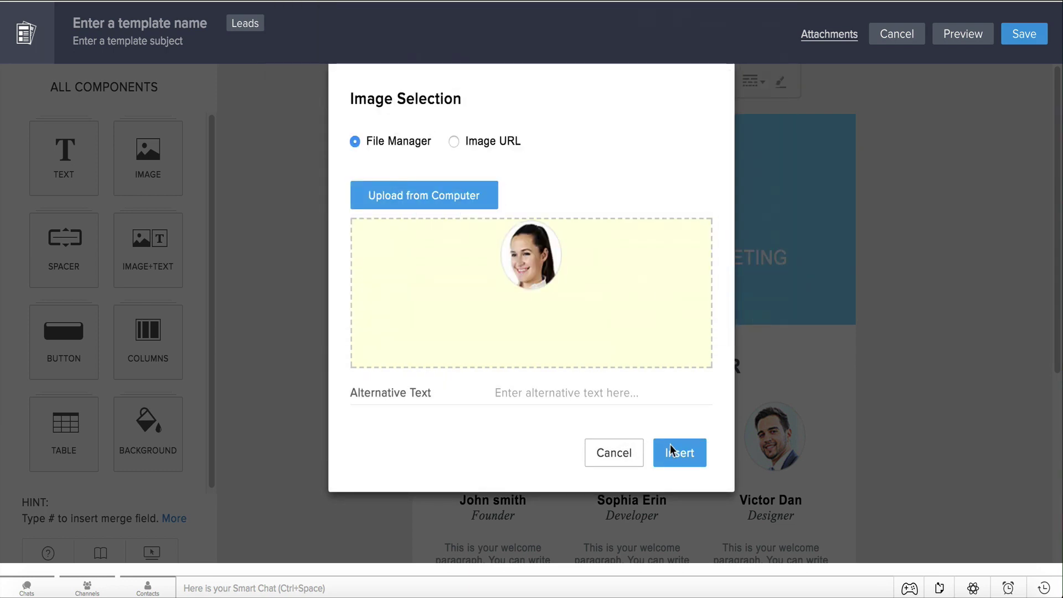
click(669, 444)
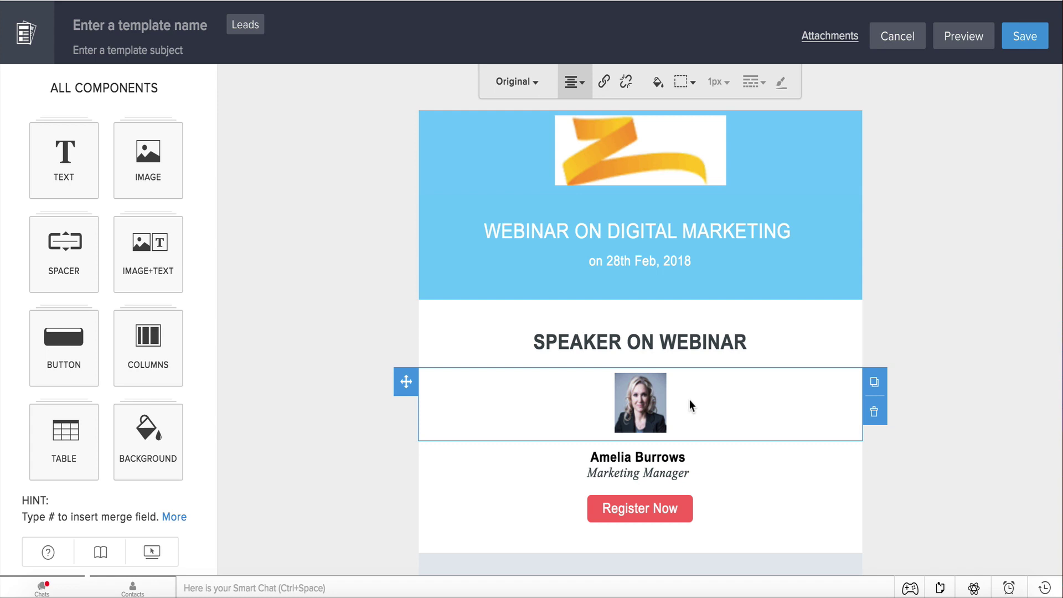
click(725, 502)
click(872, 504)
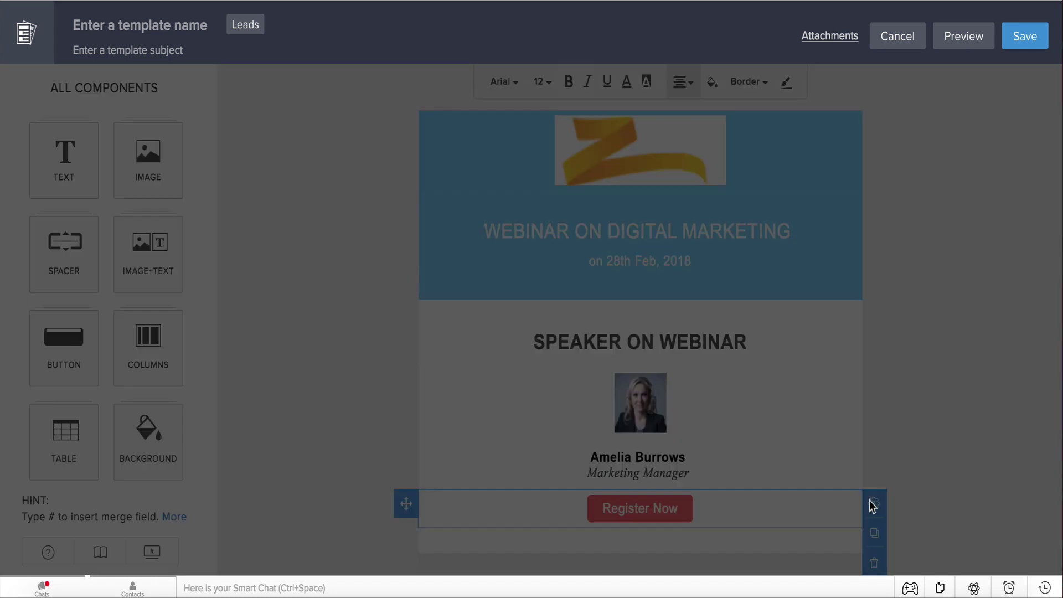
click(643, 191)
key(ctrl+a)
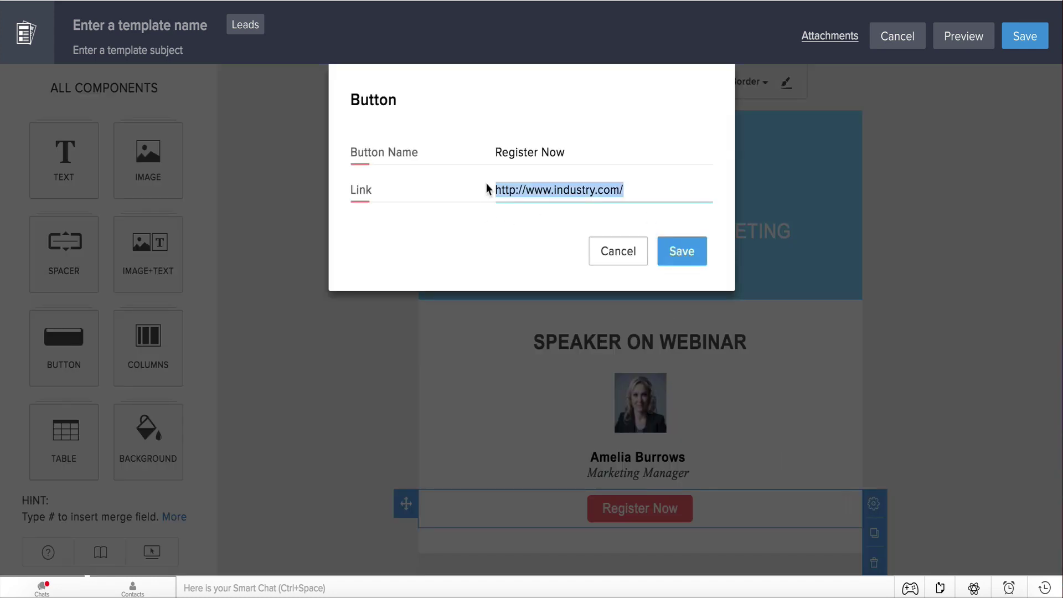
text(http://www.zylker.com/)
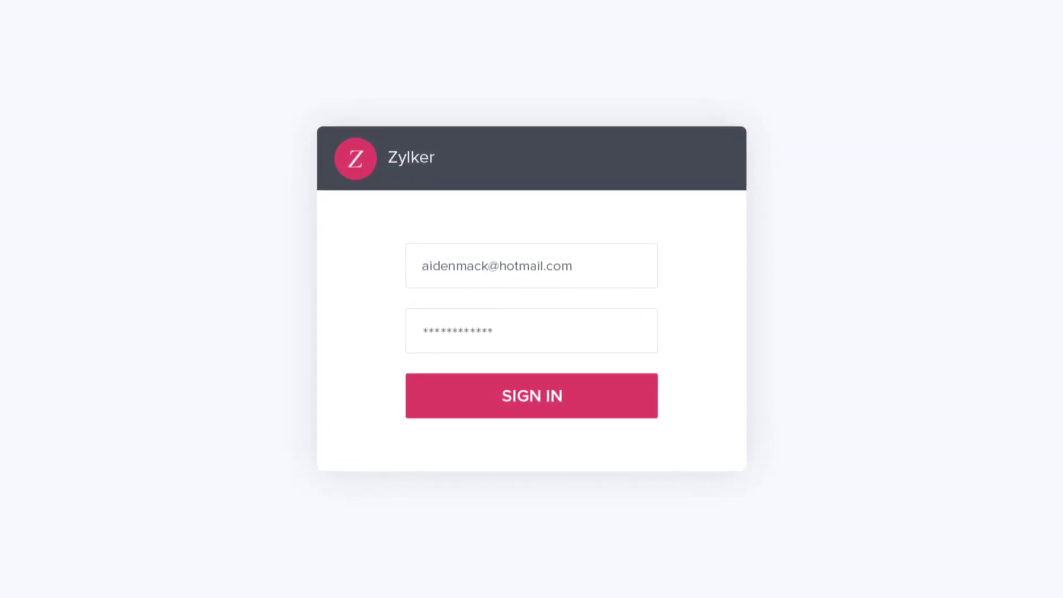
Select the Blank layout card in the Template Gallery.
click(533, 396)
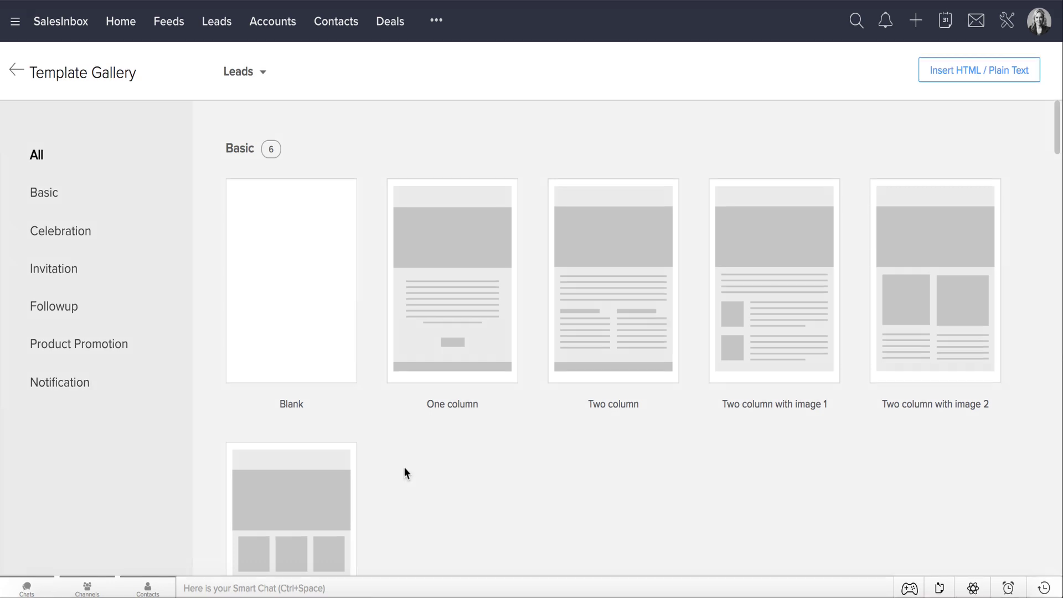
mouse_move(284, 397)
click(285, 372)
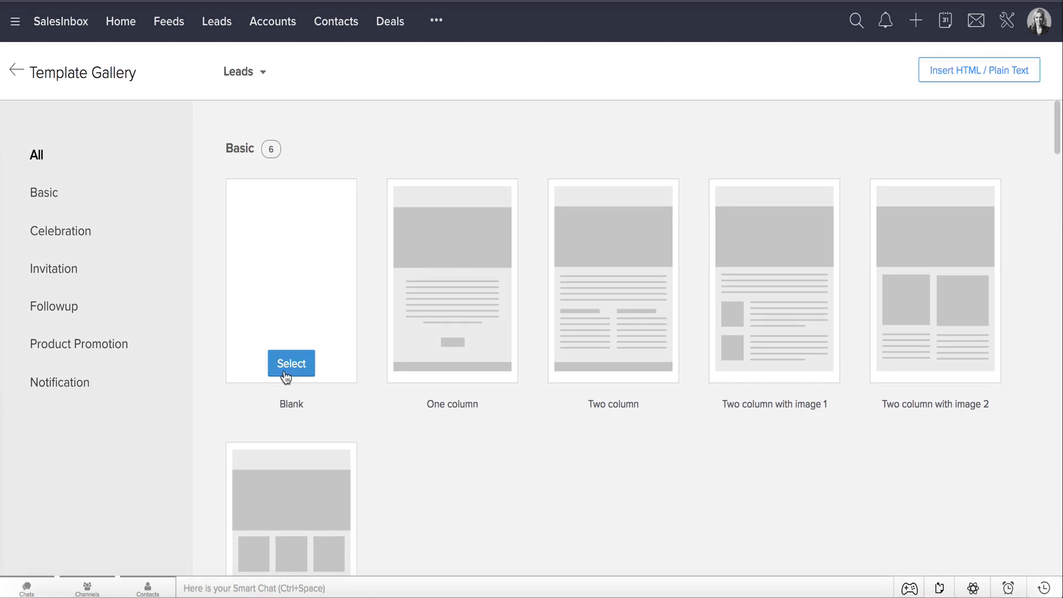
Enter 'Welcome mail' as the template name and 'Welcome to Zylker' as the subject.
text(Welcome)
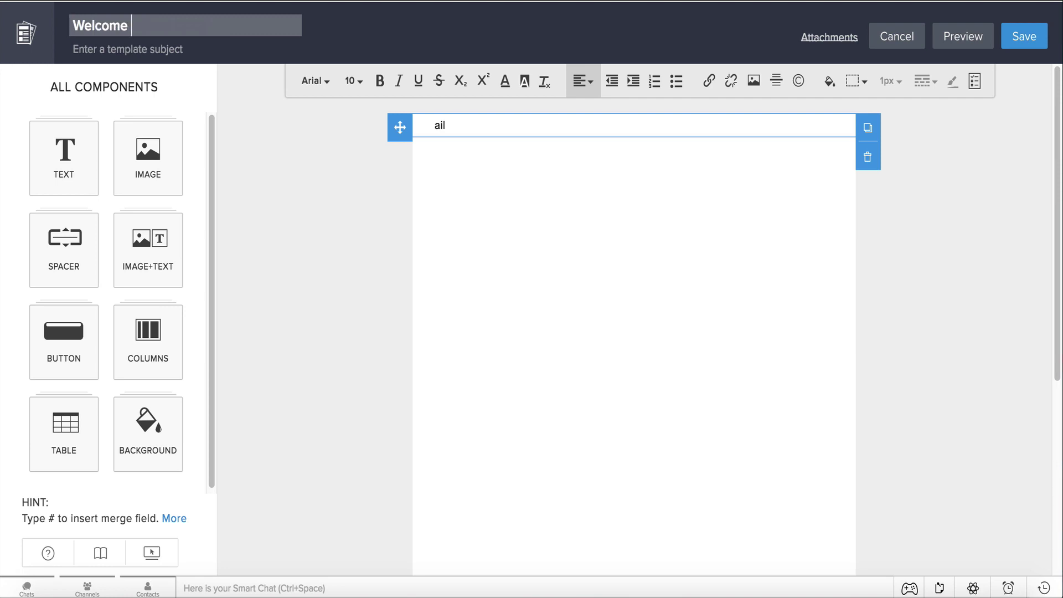
text( mail)
click(85, 50)
text(Welc)
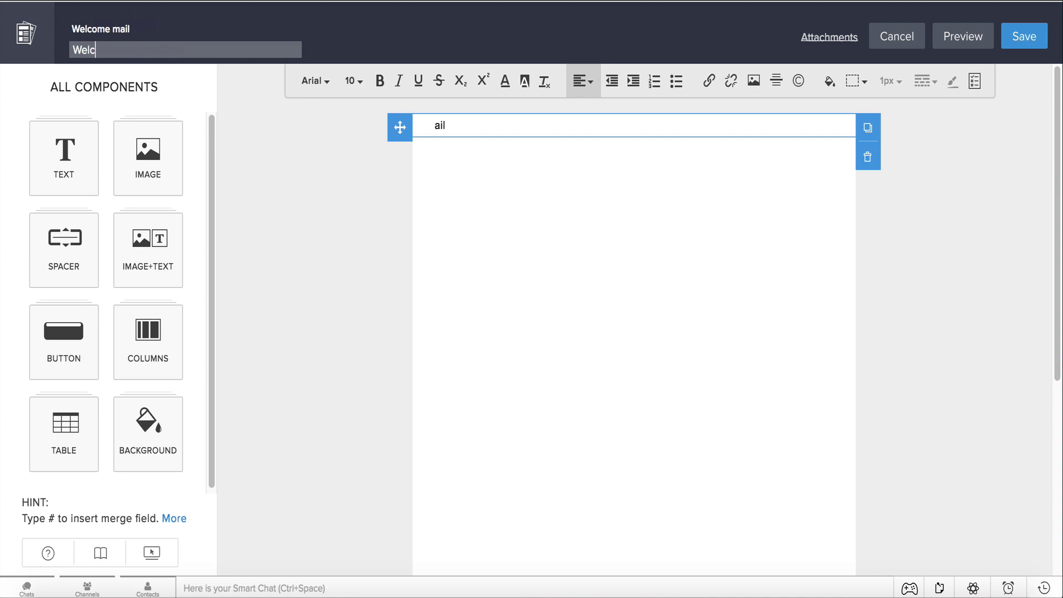
text(ome to Zylker)
click(244, 140)
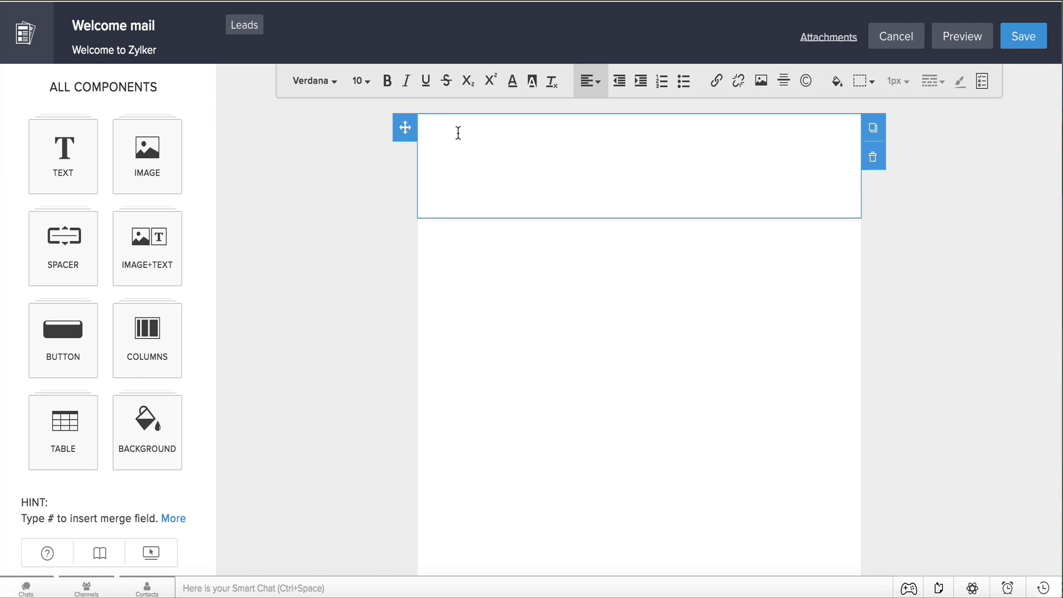
Paste the Zylker welcome message into the body block and fill it with cyan.
click(457, 133)
key(ctrl+v)
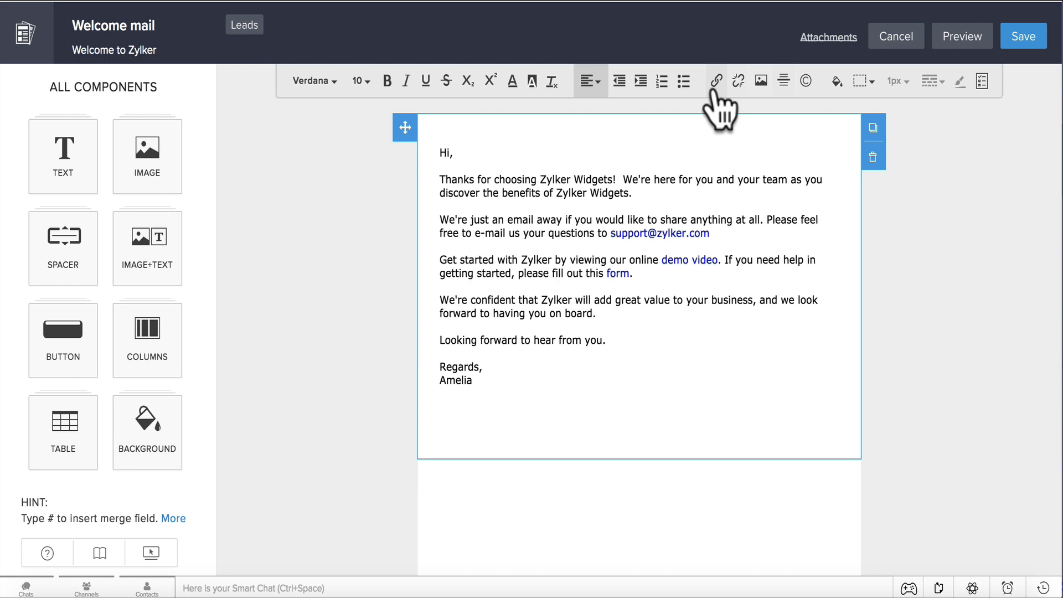
click(836, 83)
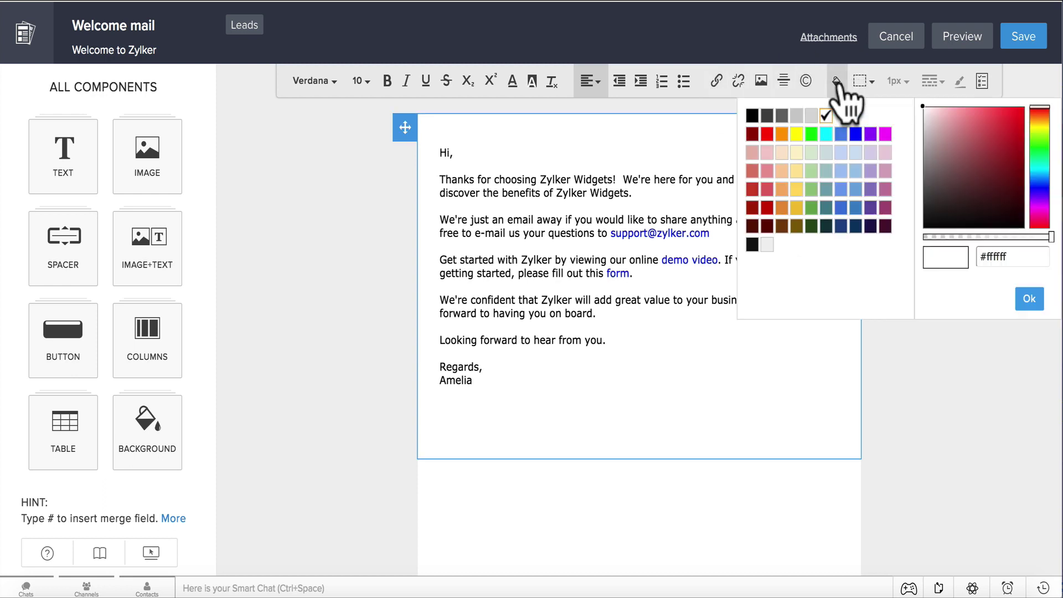
click(826, 134)
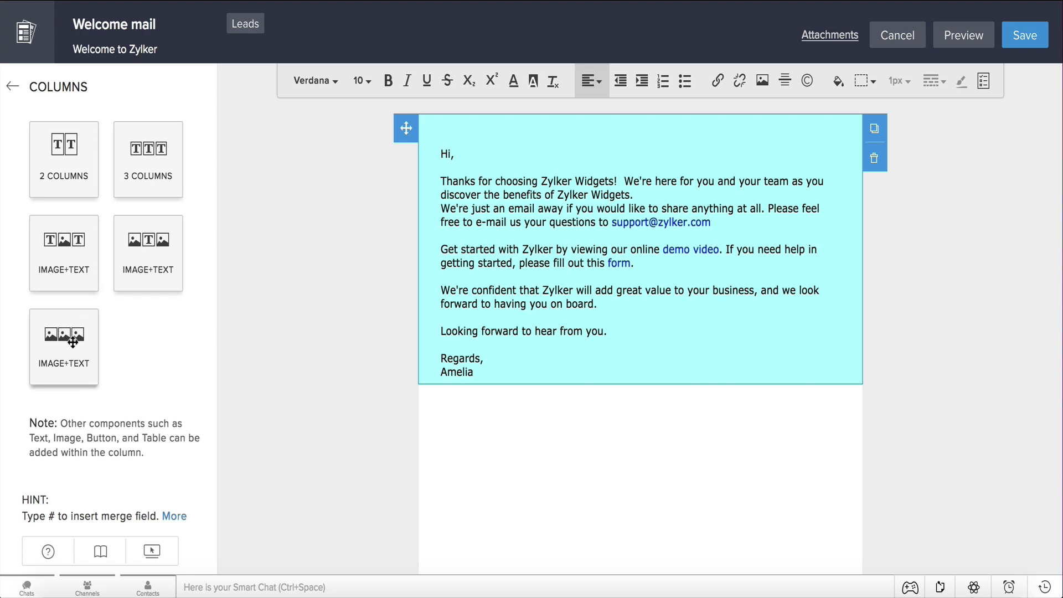
Go back to All Components and view the Spacer size options.
click(11, 87)
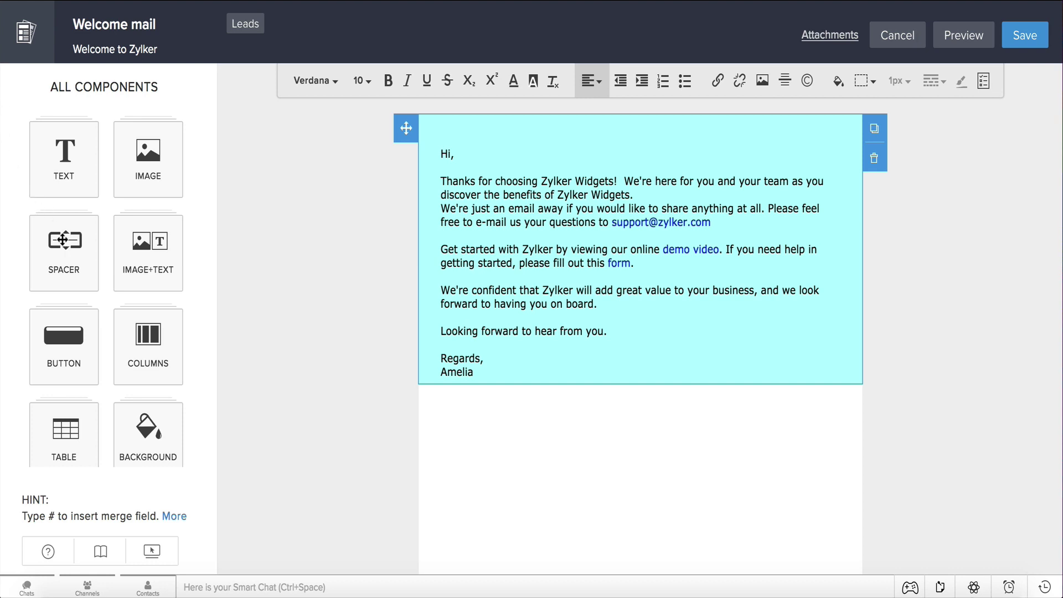
click(63, 241)
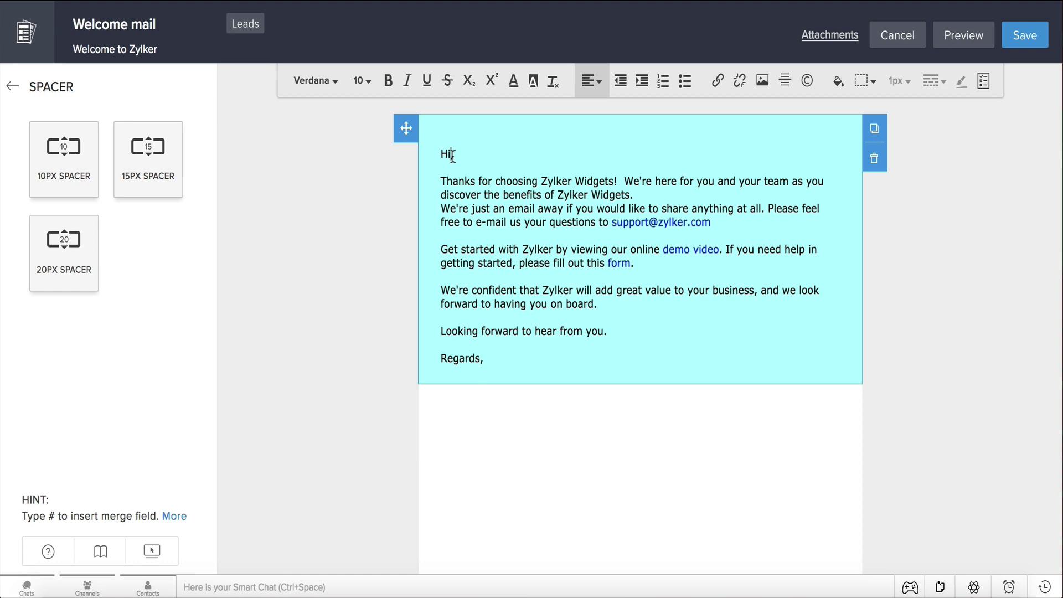
Insert the lead's First Name merge field after 'Hi' in the greeting.
click(452, 155)
text(#)
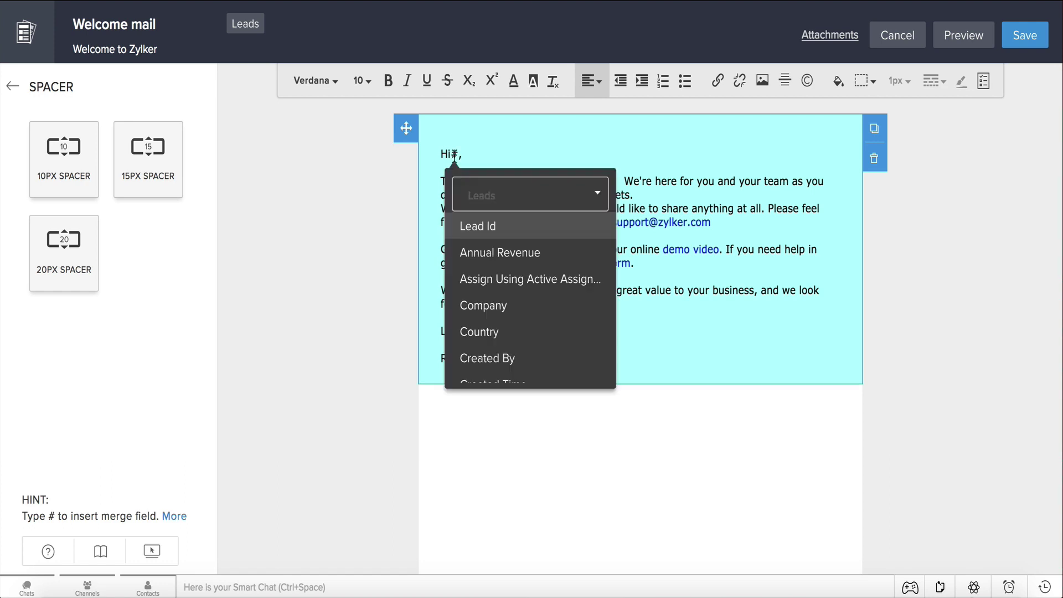
click(503, 204)
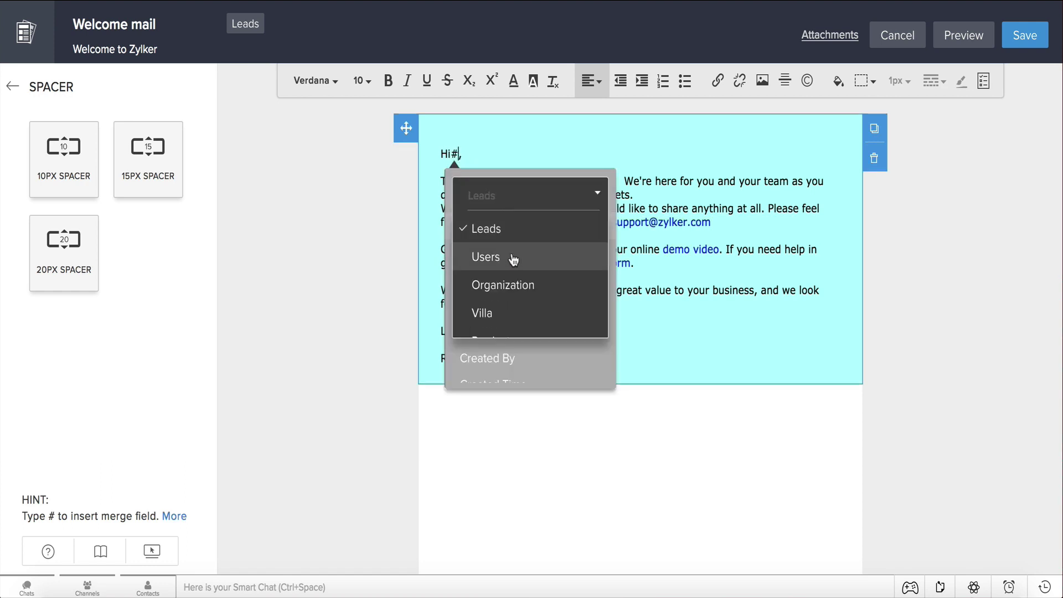
click(486, 228)
scroll(516, 235, down, 3)
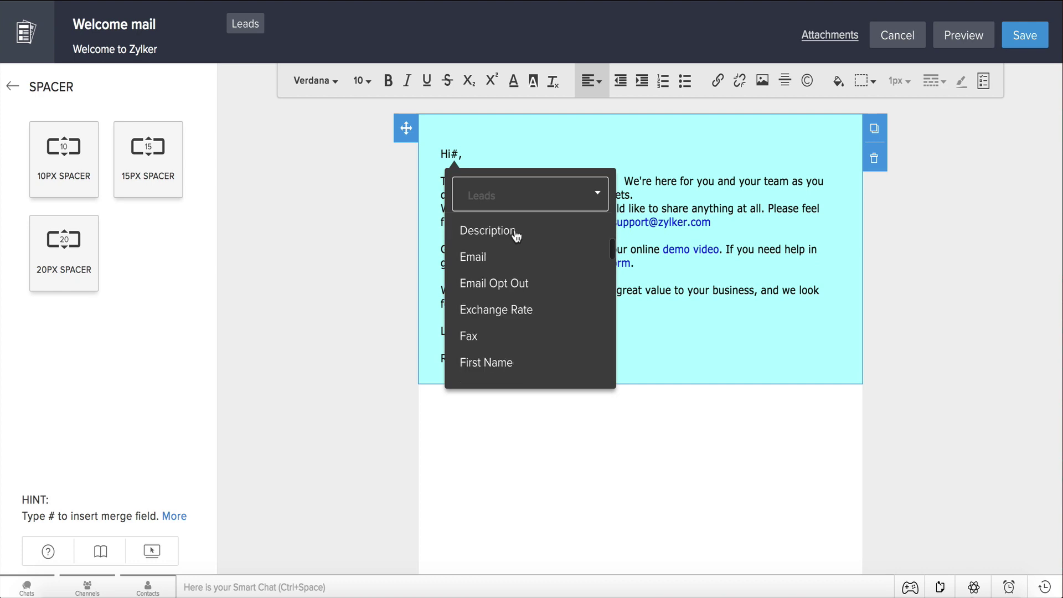
scroll(512, 245, down, 1)
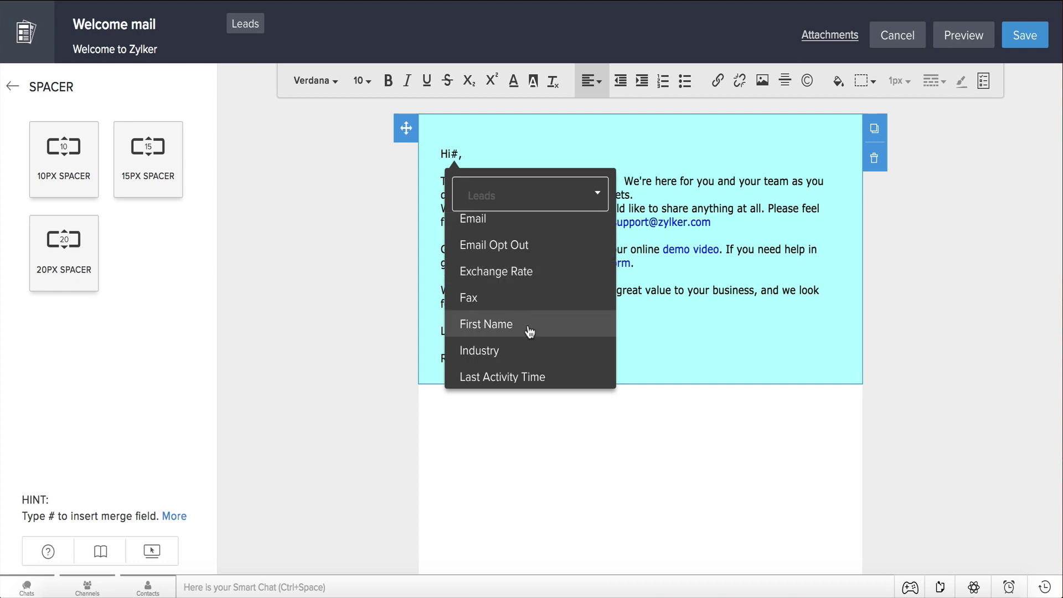
click(530, 332)
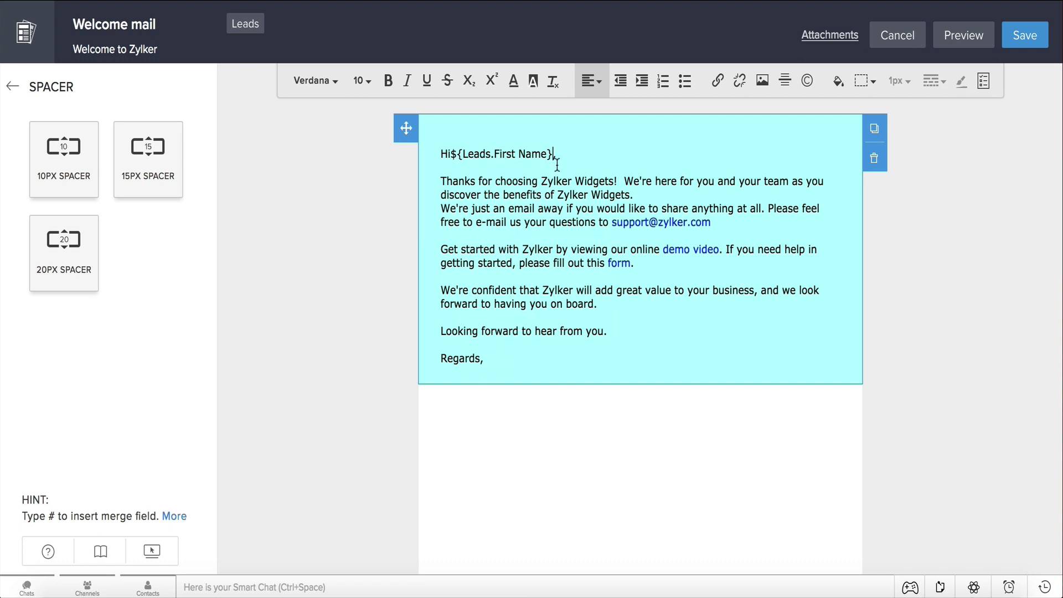
Add the Users First Name merge field right after 'Regards,'.
click(492, 361)
text(#)
click(515, 420)
click(519, 459)
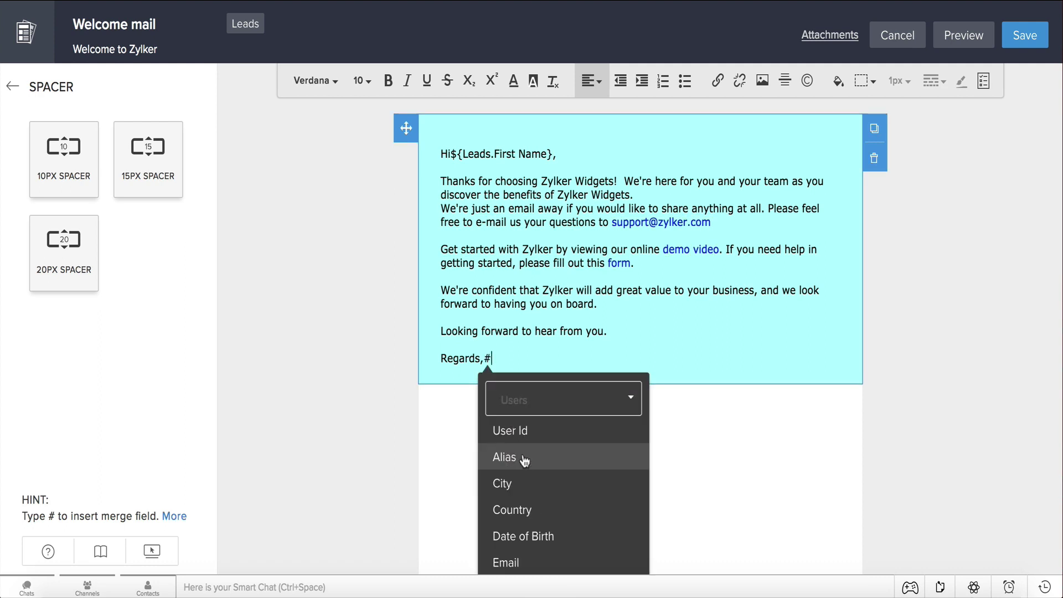
scroll(521, 458, down, 3)
click(523, 457)
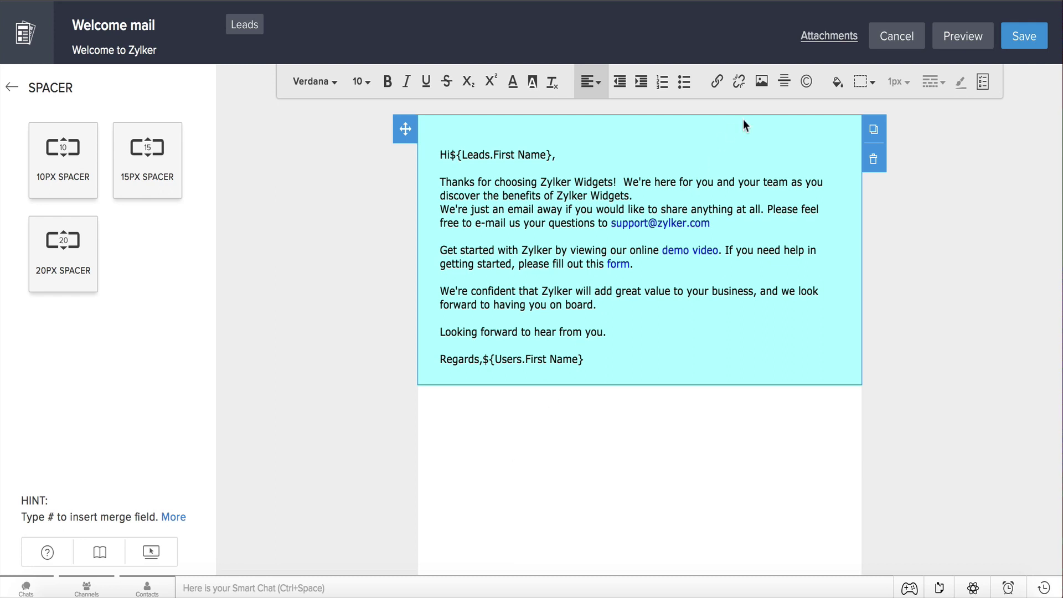
Attach Brochure.jpg to the template and preview the finished email.
click(824, 38)
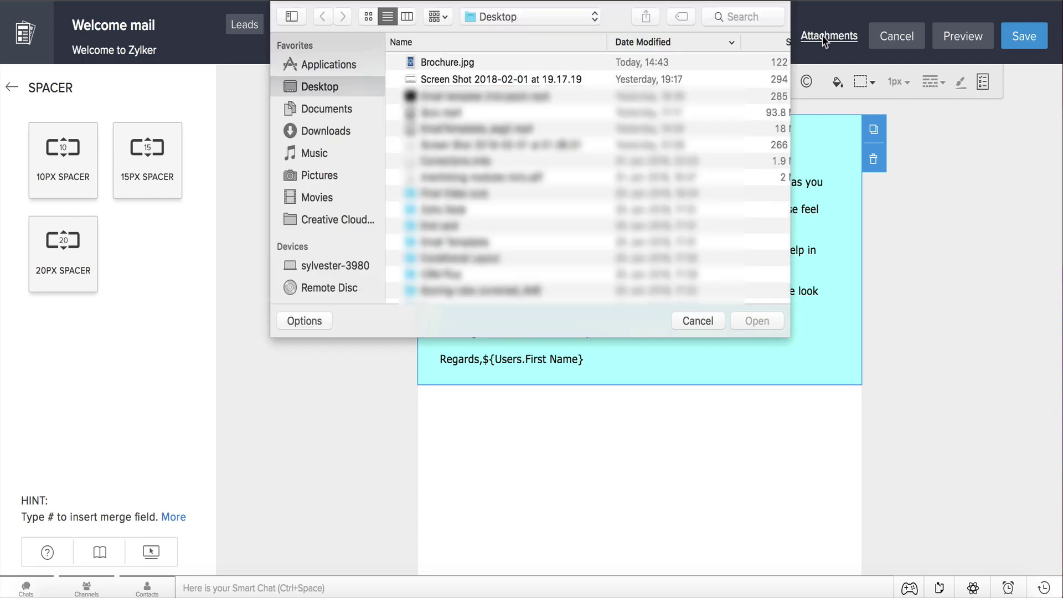
click(451, 65)
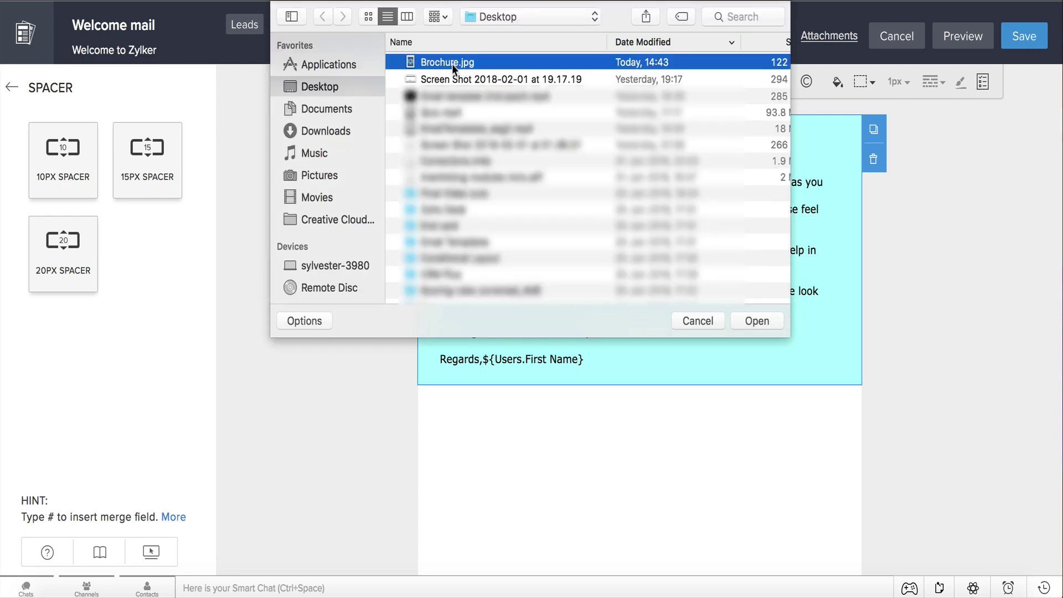
click(762, 320)
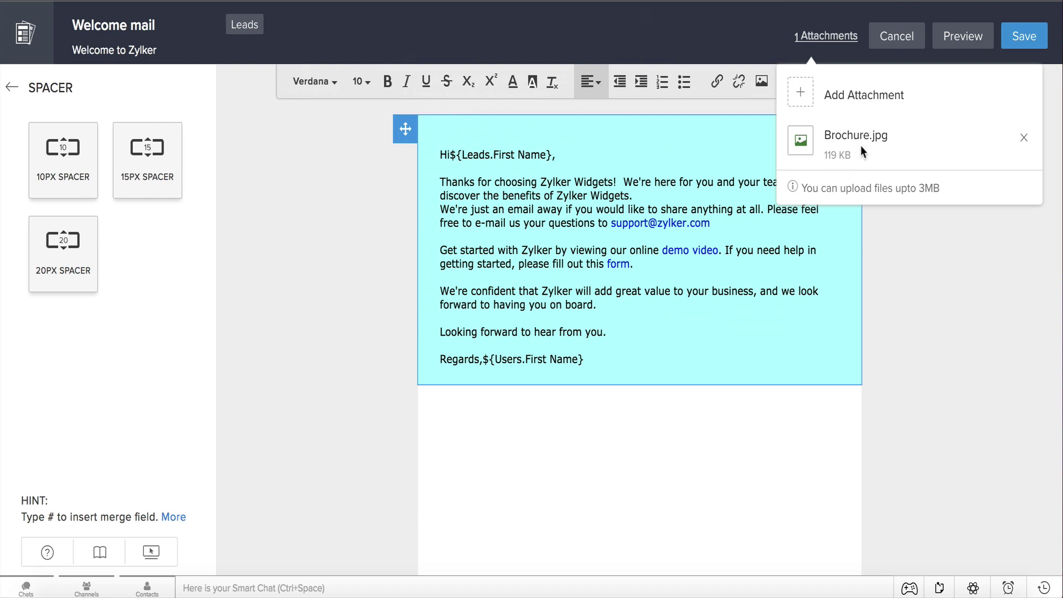
click(966, 44)
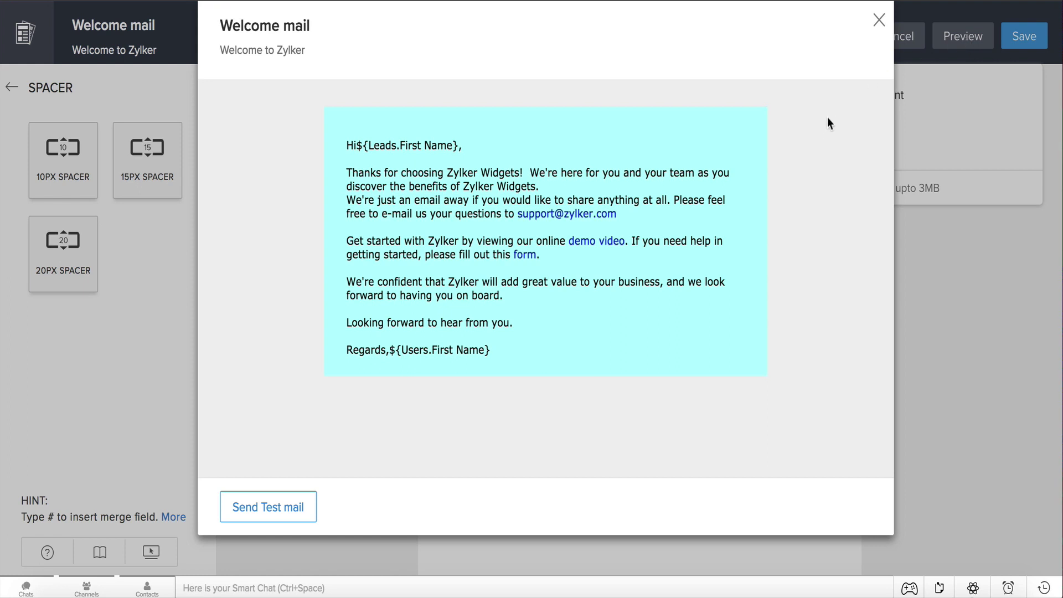
key(Escape)
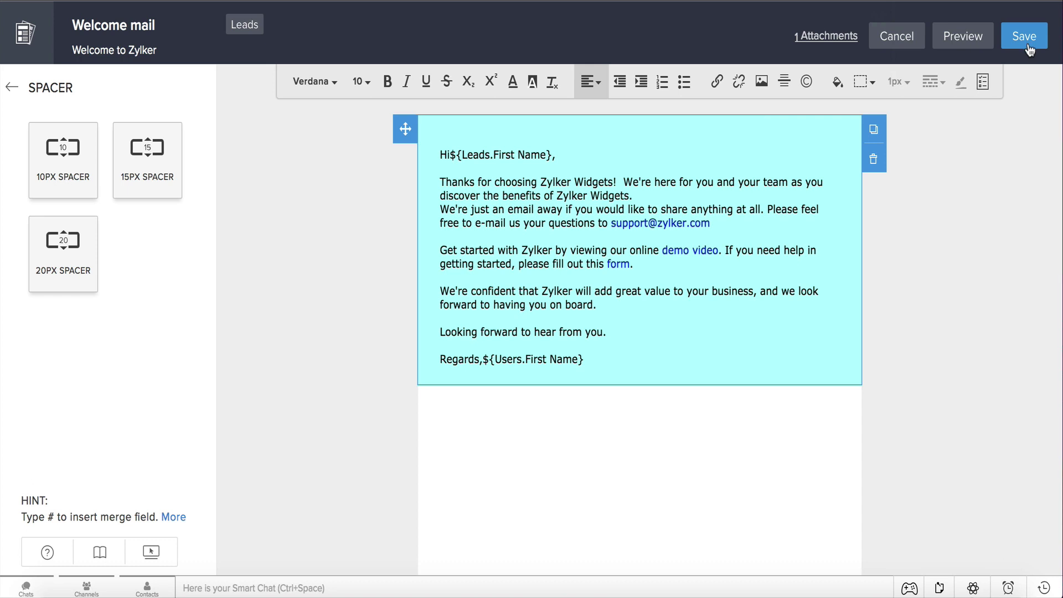
Save the Welcome mail template into the Public Email Templates folder.
click(1024, 38)
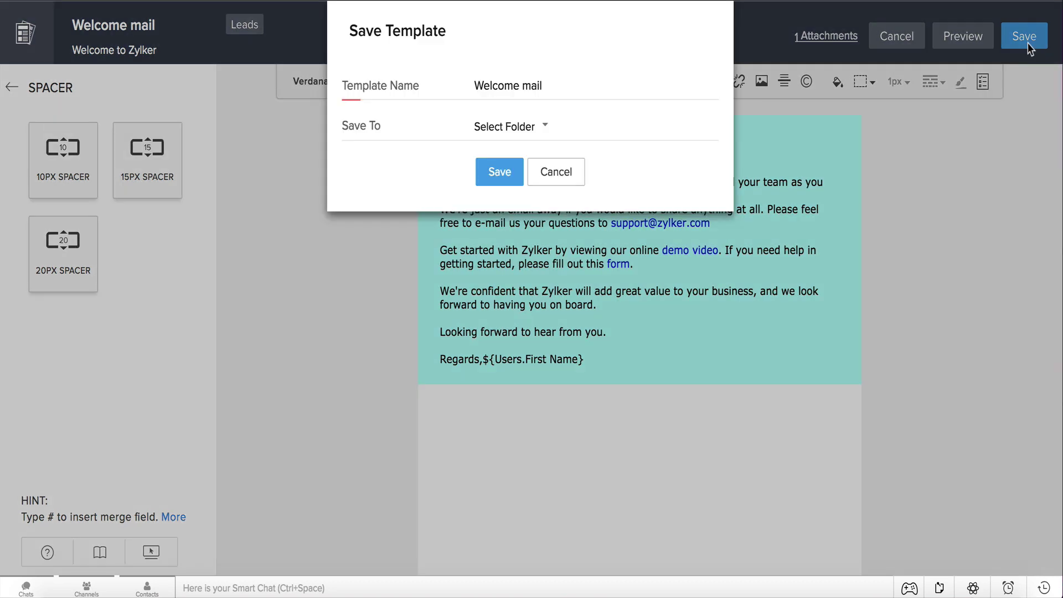
click(546, 129)
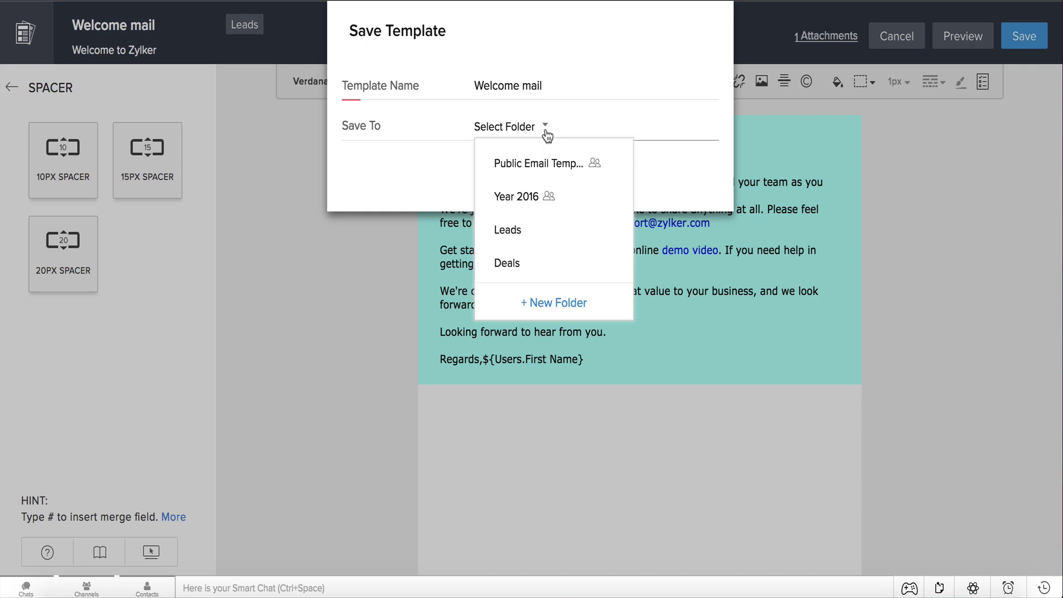
click(561, 170)
click(607, 129)
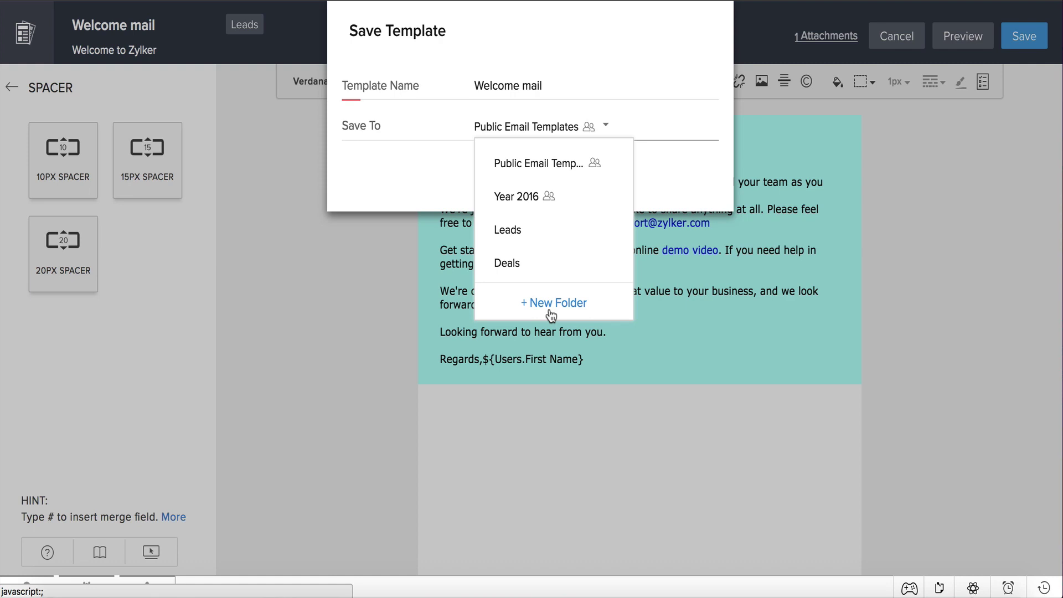
click(653, 191)
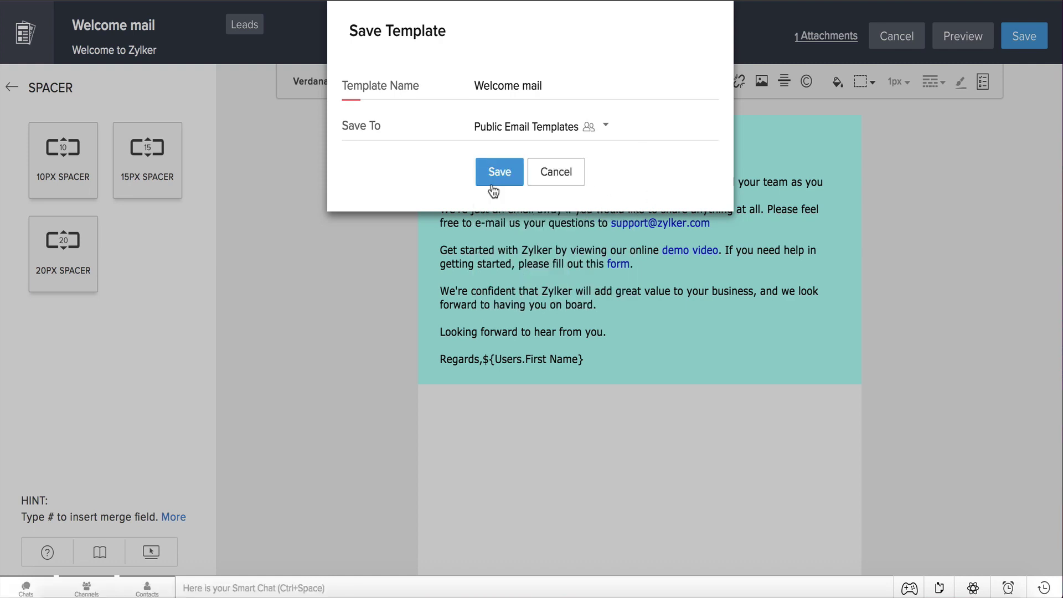
click(498, 173)
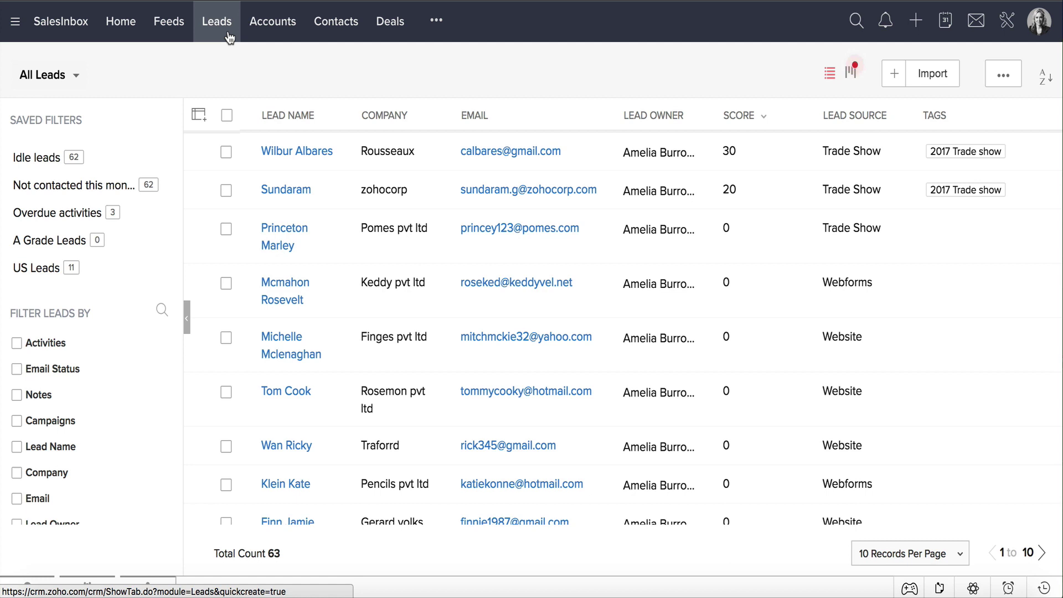
Filter the Leads list to the Today's Leads view and select all 9 leads.
click(75, 76)
scroll(89, 376, down, 2)
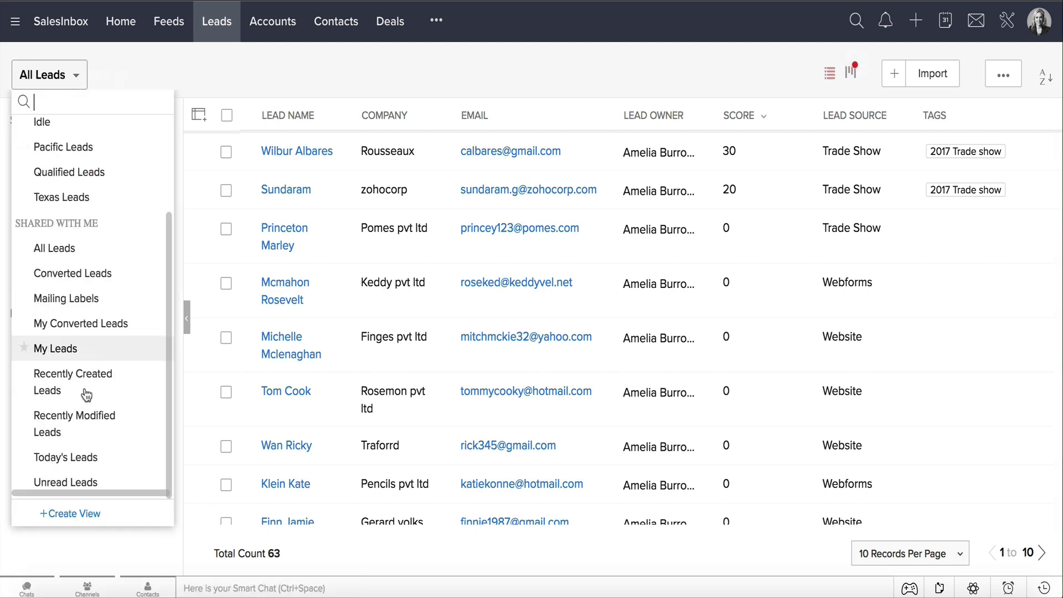
click(84, 458)
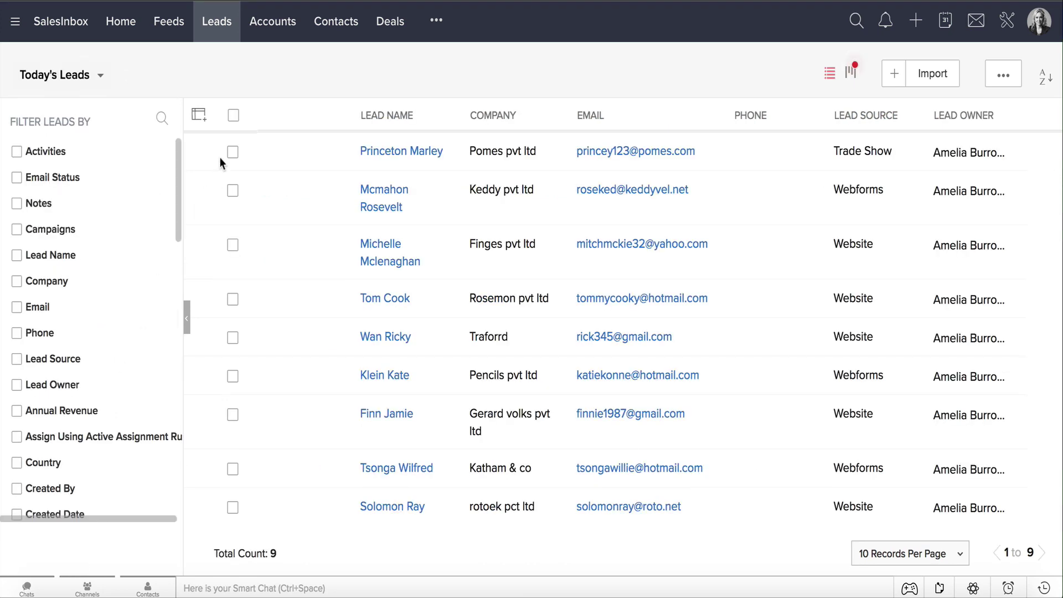
click(233, 116)
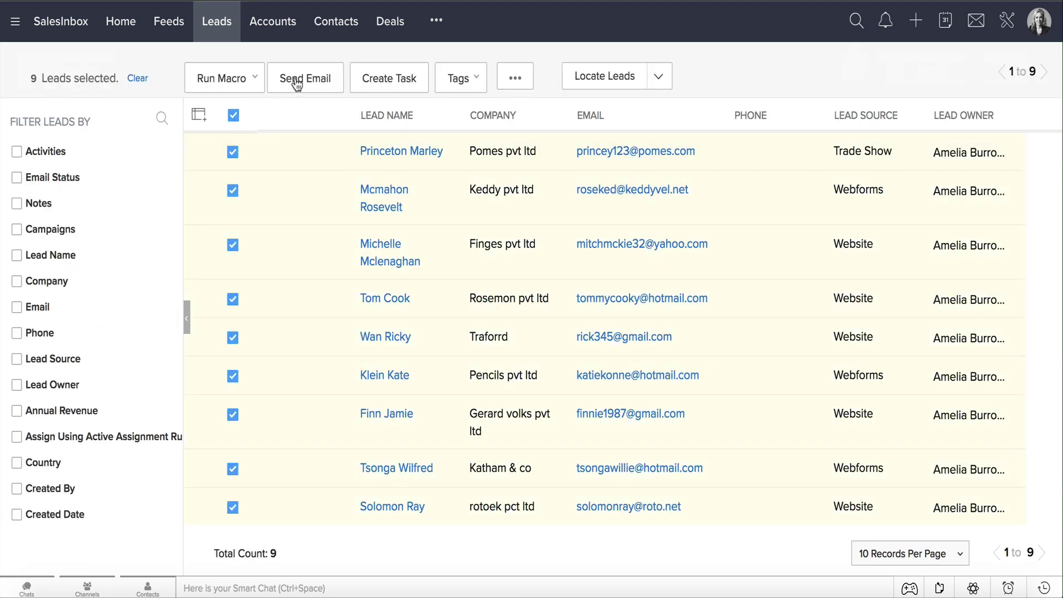
Send the Welcome Email template to the 9 leads, with replies going to the Record Owner's Email.
click(295, 78)
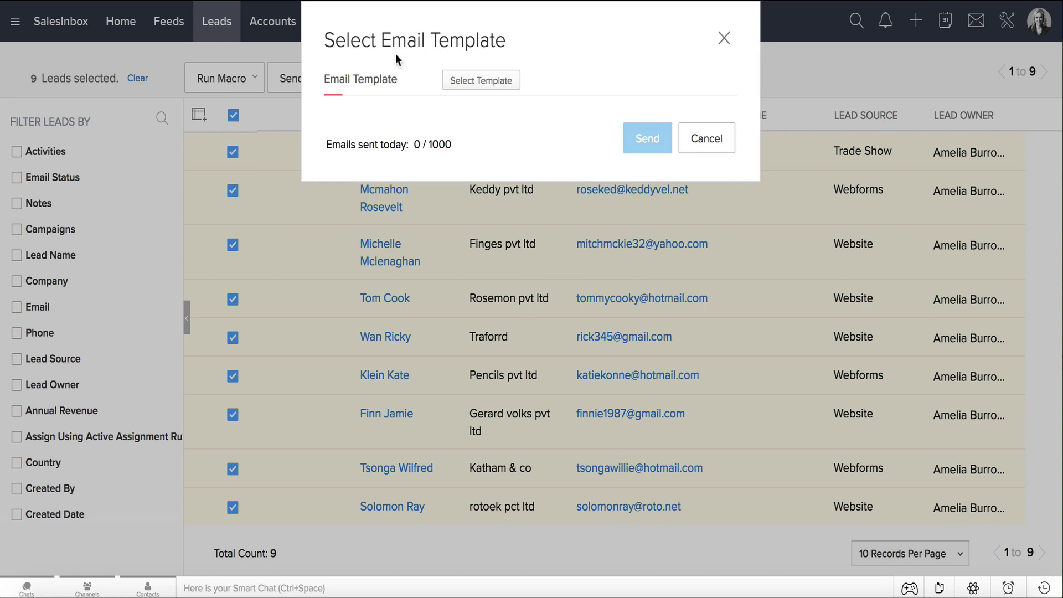
click(475, 81)
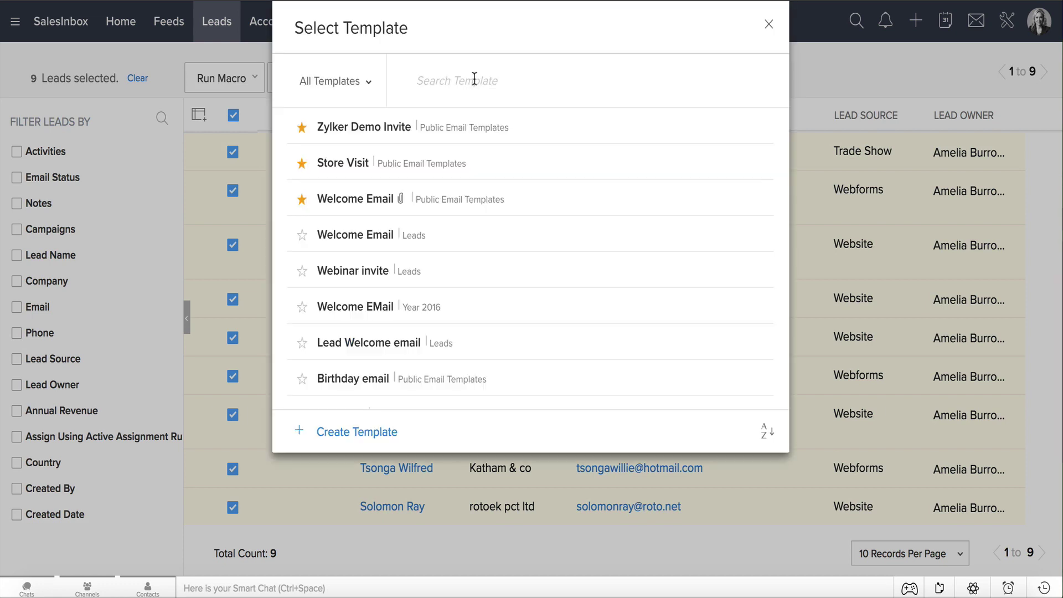
click(381, 199)
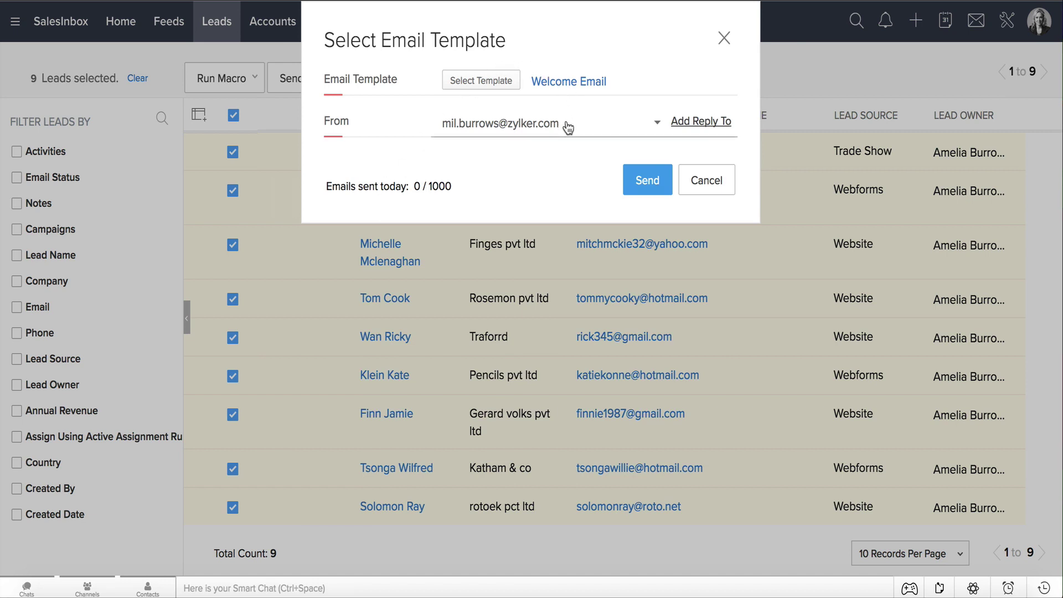
click(700, 122)
click(626, 171)
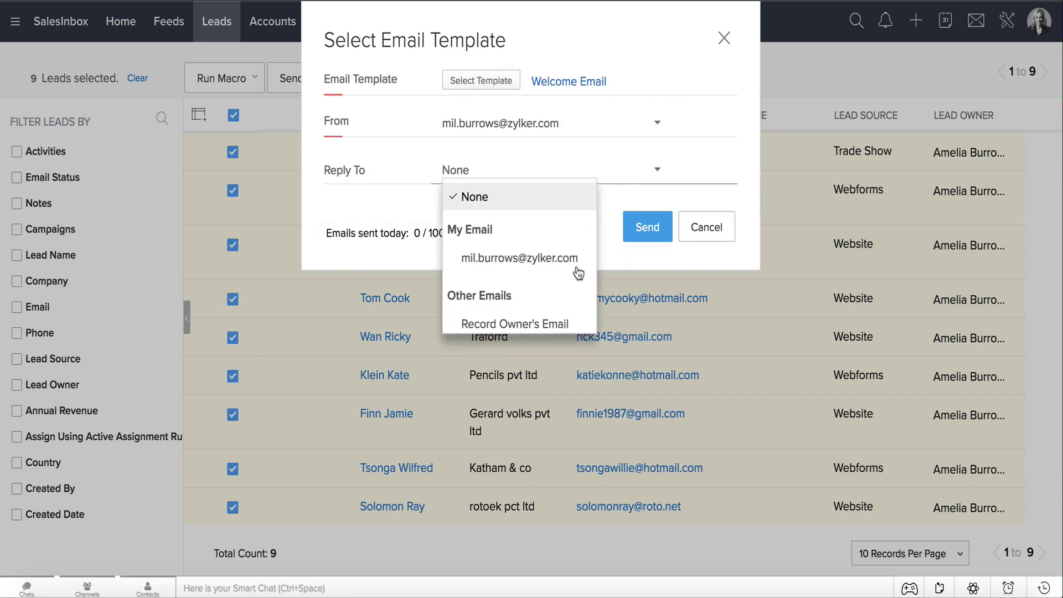
click(568, 320)
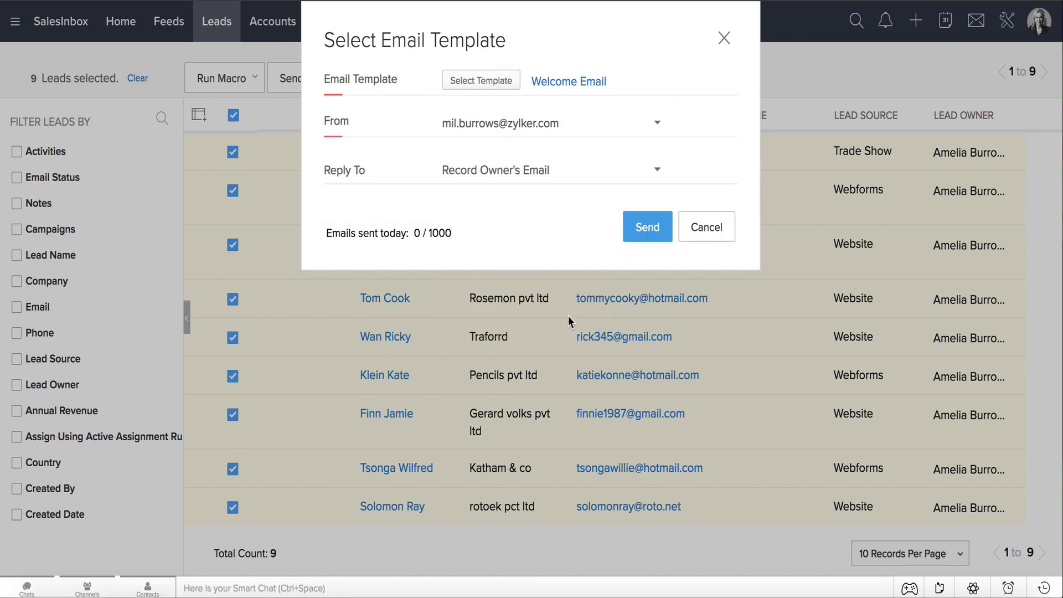
click(642, 227)
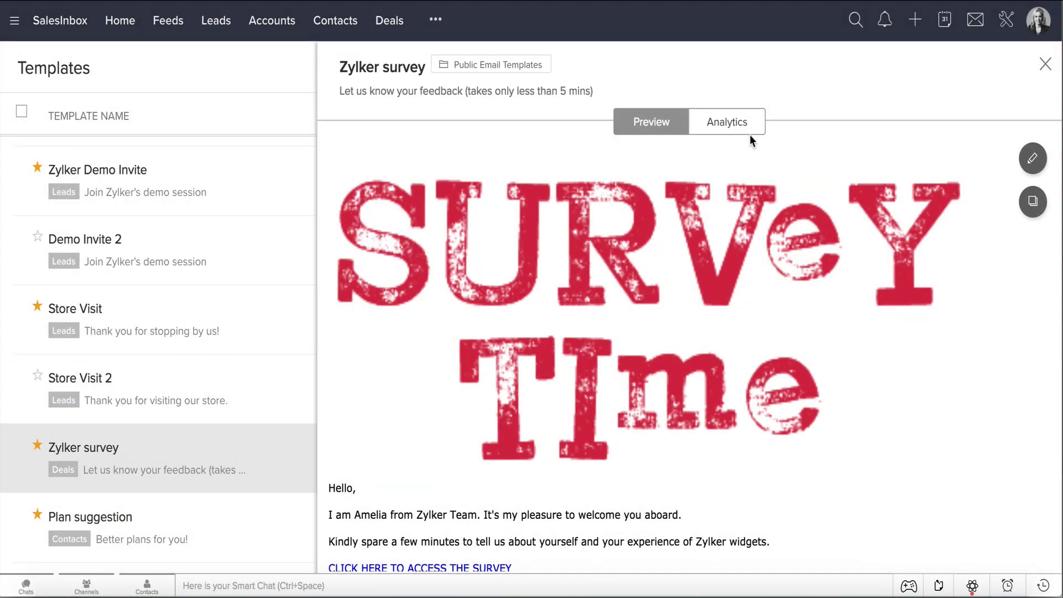
Show the open-rate analytics for the Zylker survey template.
click(746, 129)
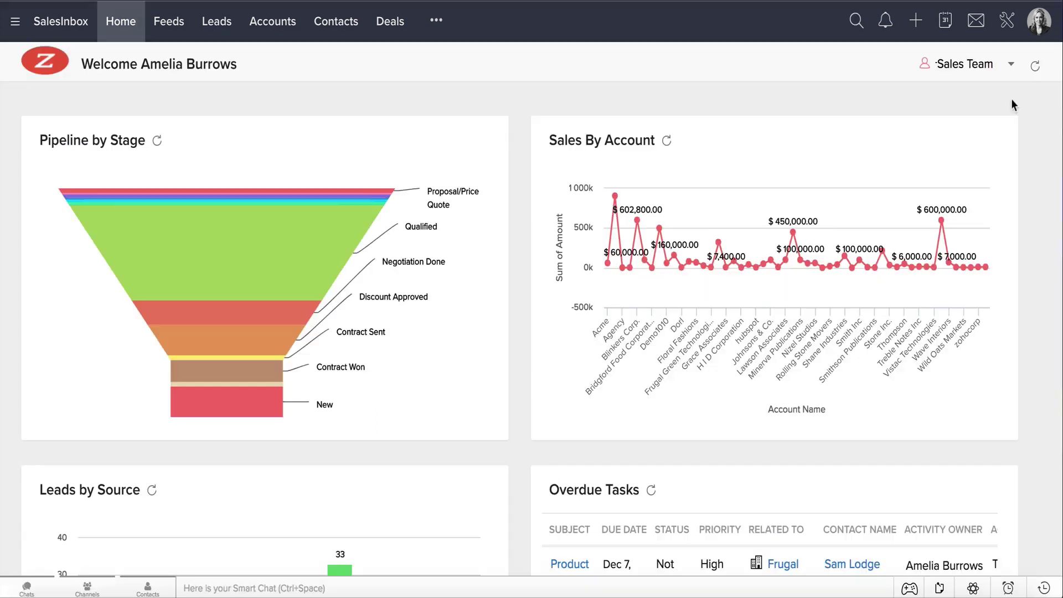
Go to Setup's Templates page to list the email templates with their open-rate stats.
click(1006, 27)
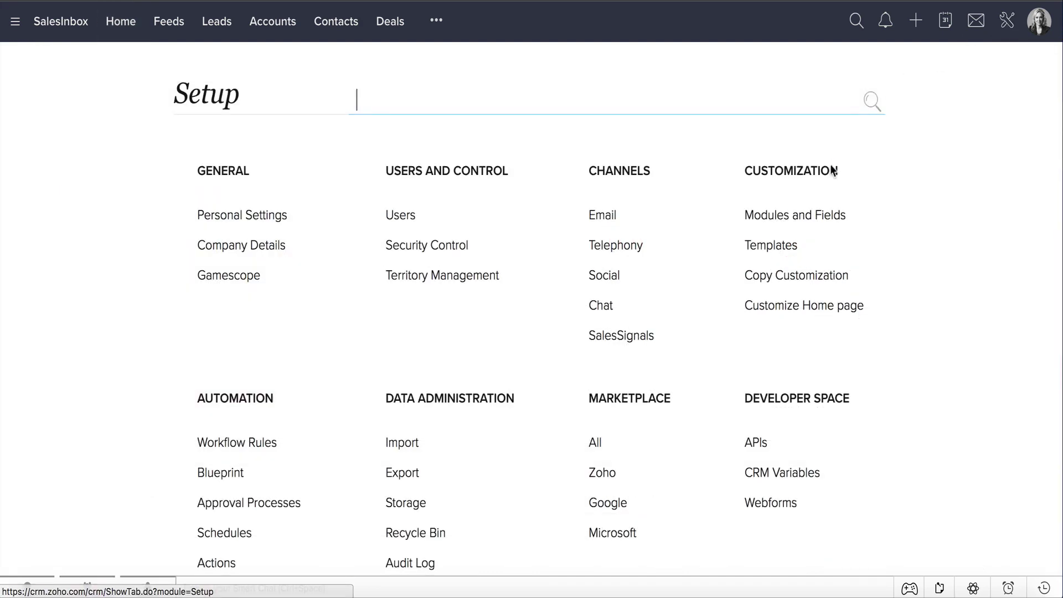
click(778, 249)
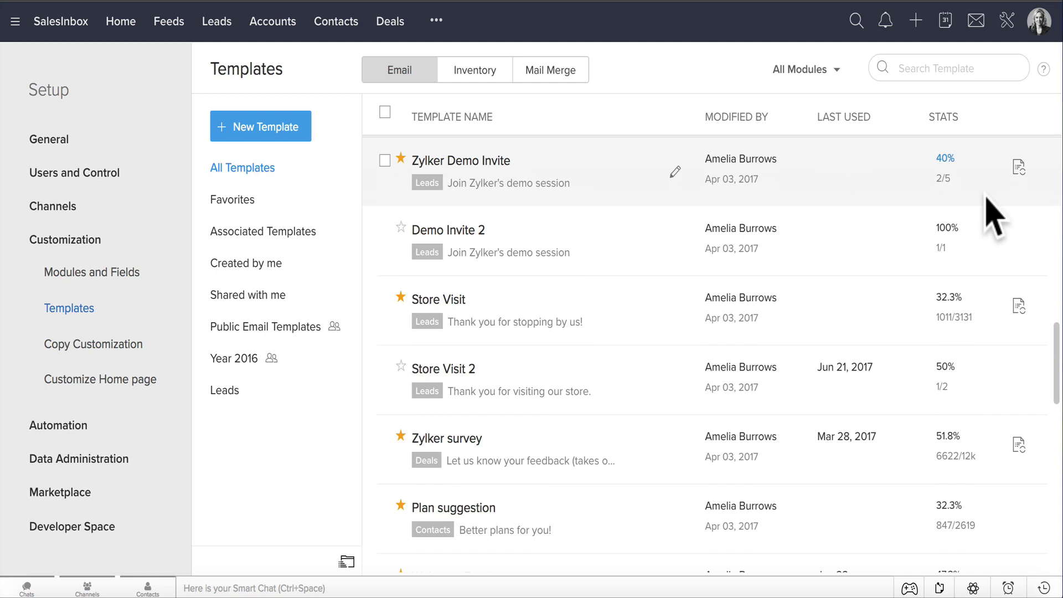